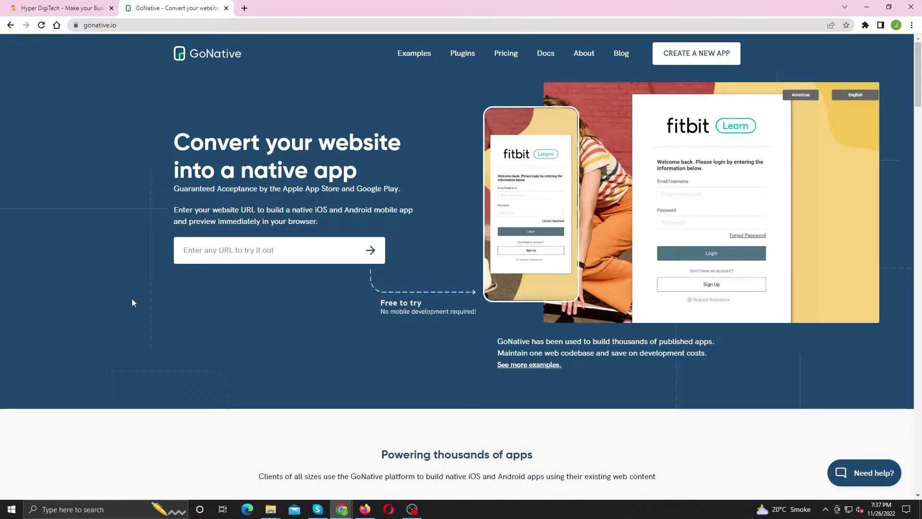
Step: Copy the web address of the Hyper DigiTech site from its open page
left_click(39, 8)
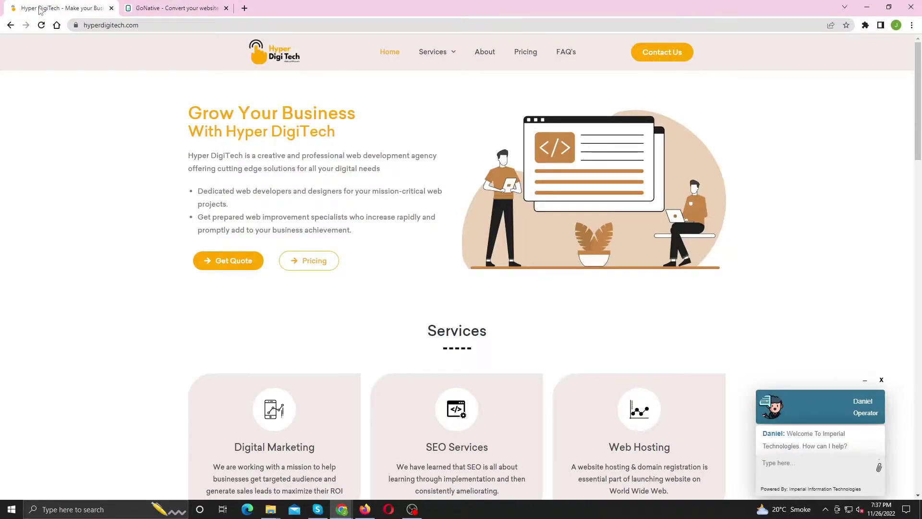
left_click(110, 25)
right_click(112, 25)
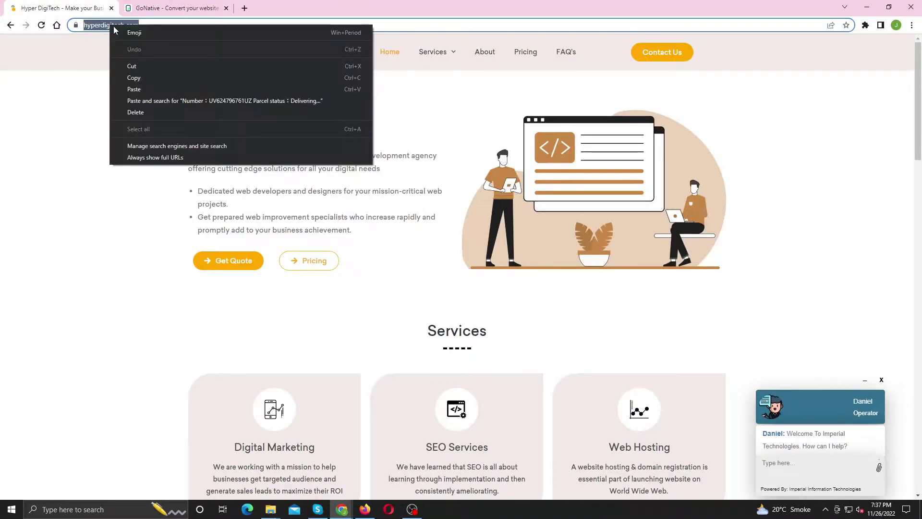
left_click(169, 80)
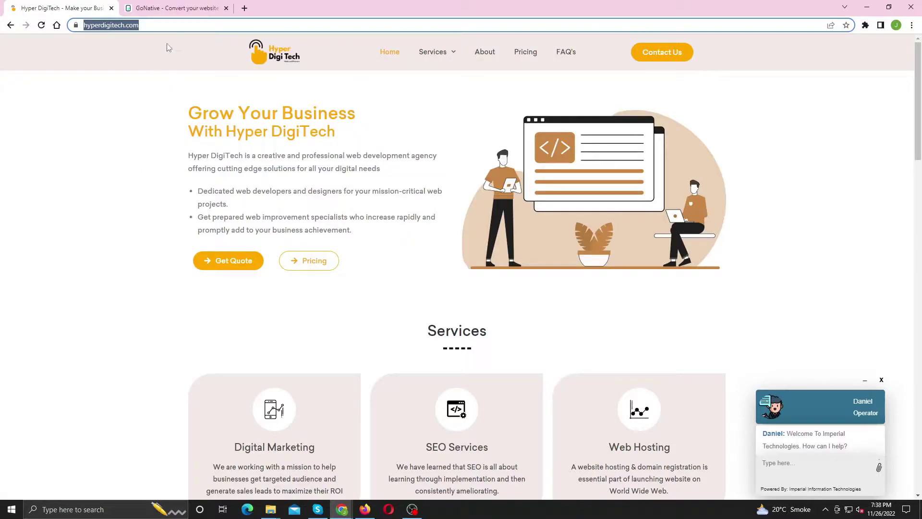
left_click(172, 9)
left_click(220, 245)
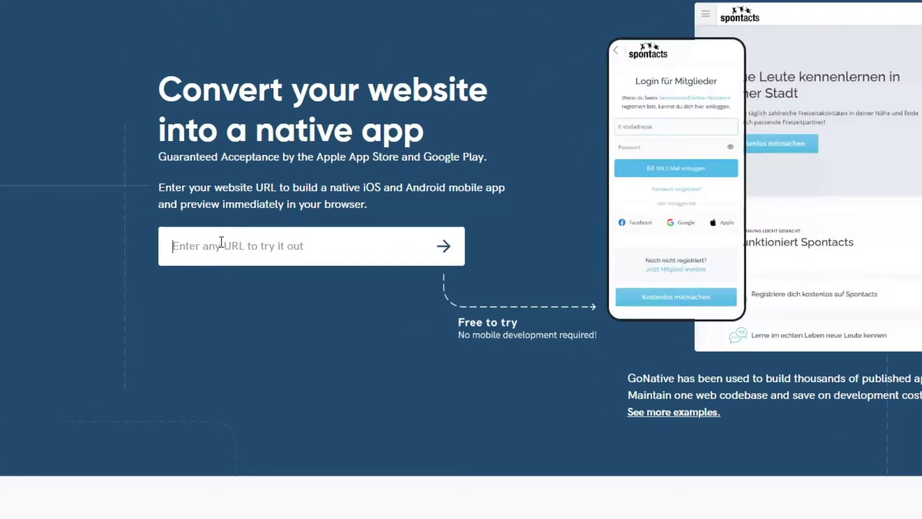
right_click(220, 243)
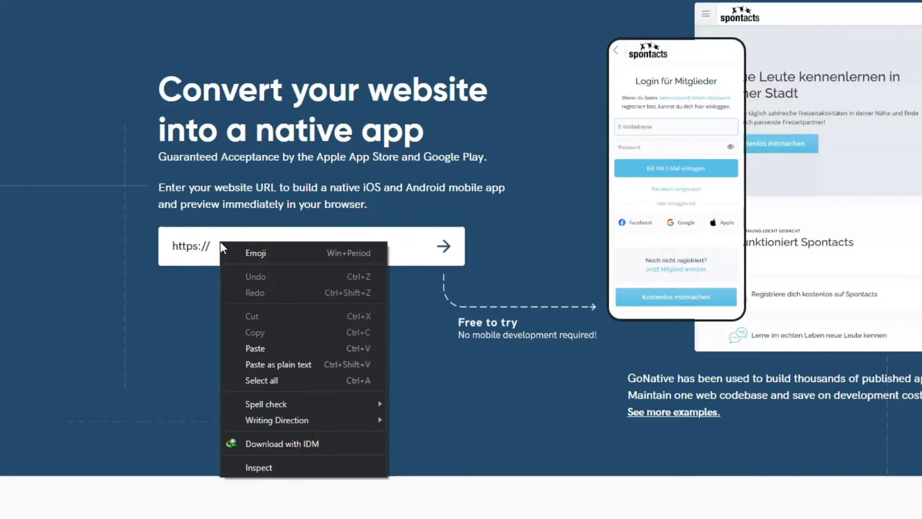
left_click(211, 246)
left_click_drag(210, 246, 171, 245)
key("BackSpace")
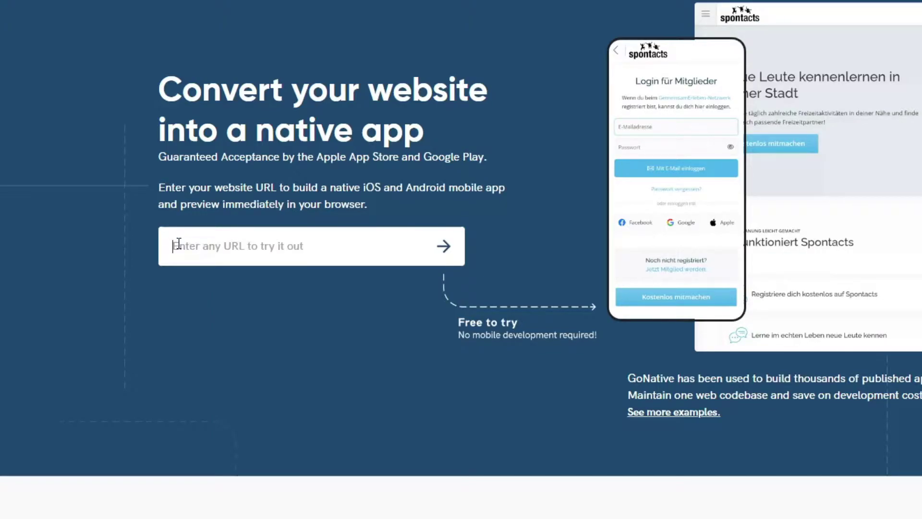
right_click(182, 242)
left_click(249, 350)
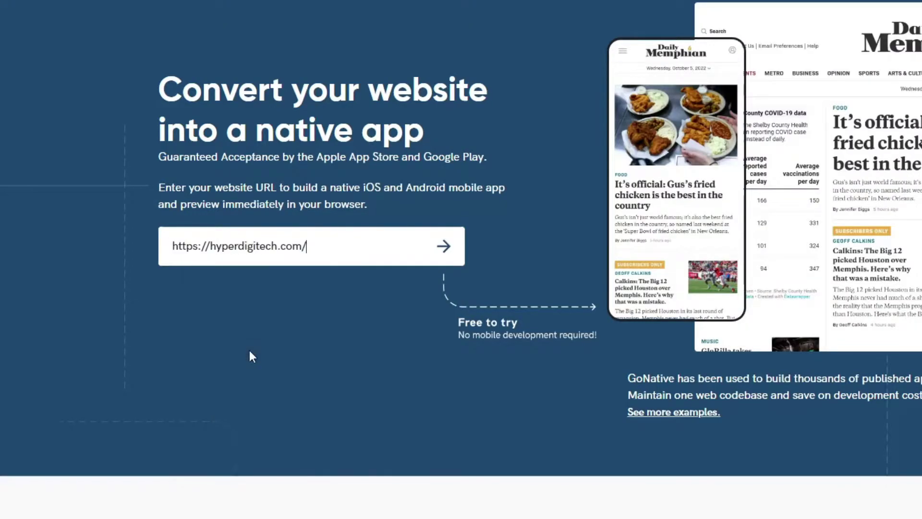
left_click(372, 254)
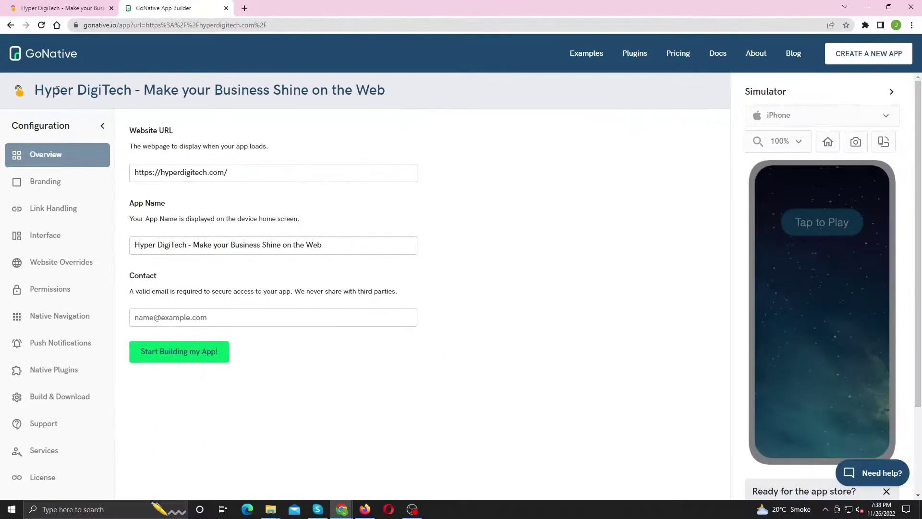
Step: Enter the contact e-mail address for the Hyper DigiTech app and start building the app
left_click_drag(93, 139, 552, 139)
left_click(440, 94)
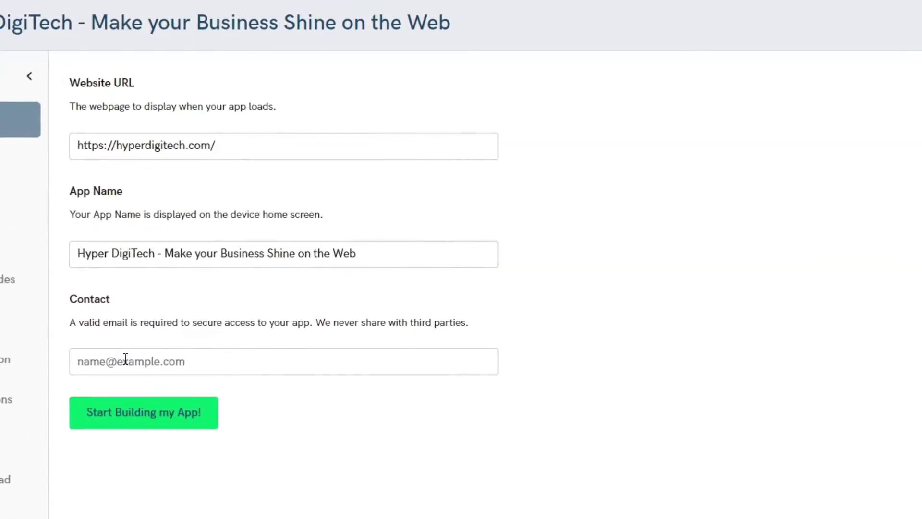
left_click(168, 318)
type("supp")
key("Down")
key("Down")
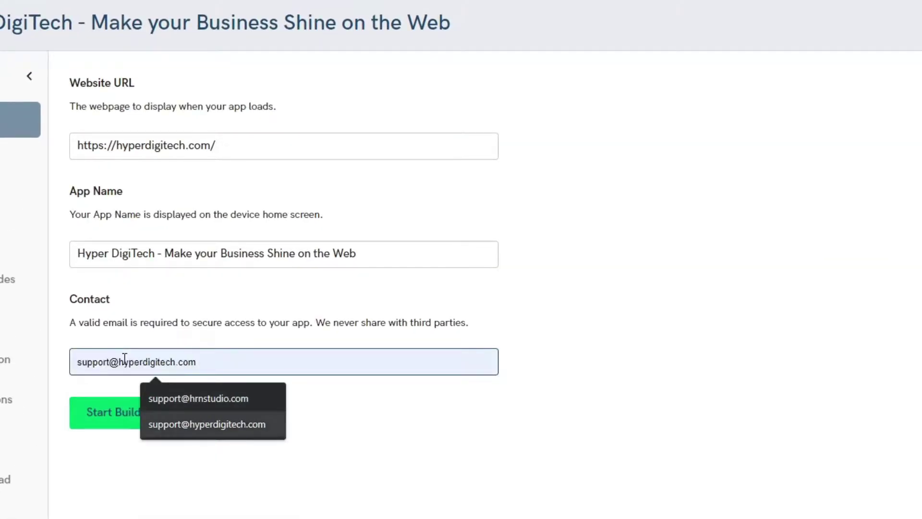
key("Return")
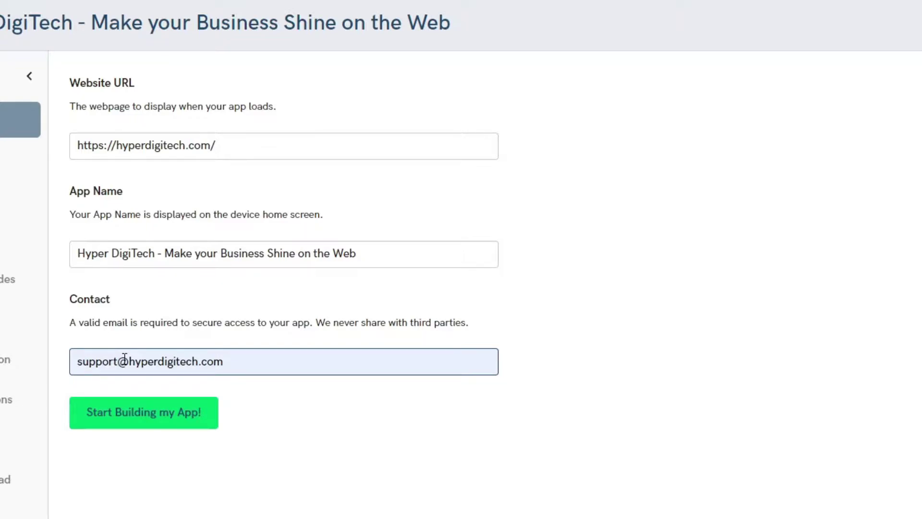
left_click(129, 417)
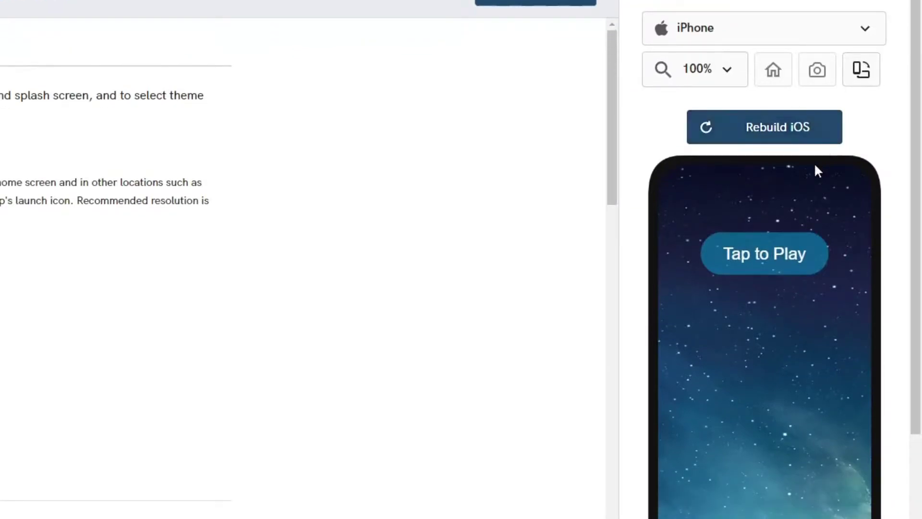
Step: Run the app preview in the iPhone simulator, look over the home page, and check the available simulator devices
left_click(774, 259)
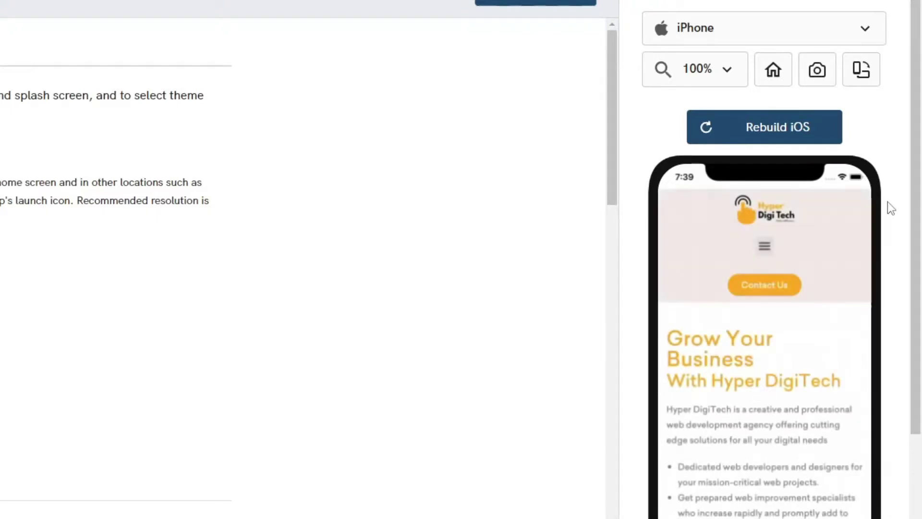
scroll(795, 285, "down", 5)
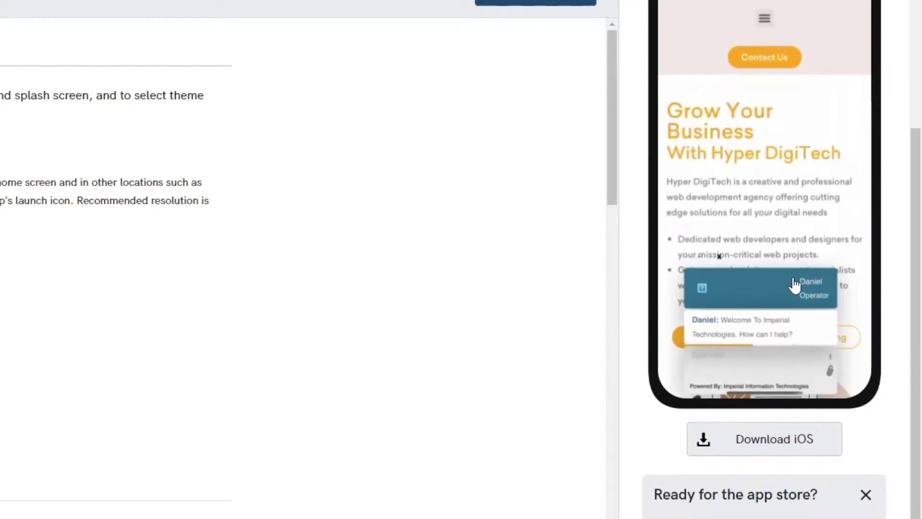
scroll(795, 285, "up", 5)
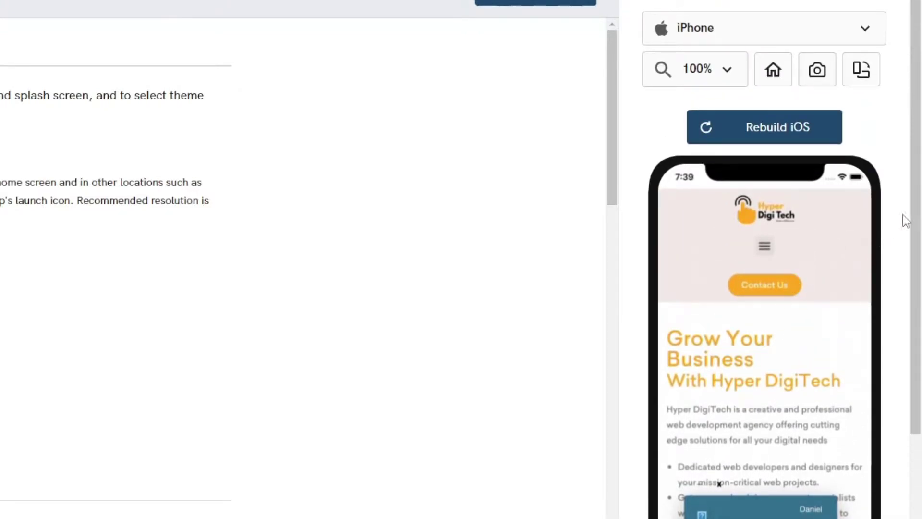
left_click(740, 28)
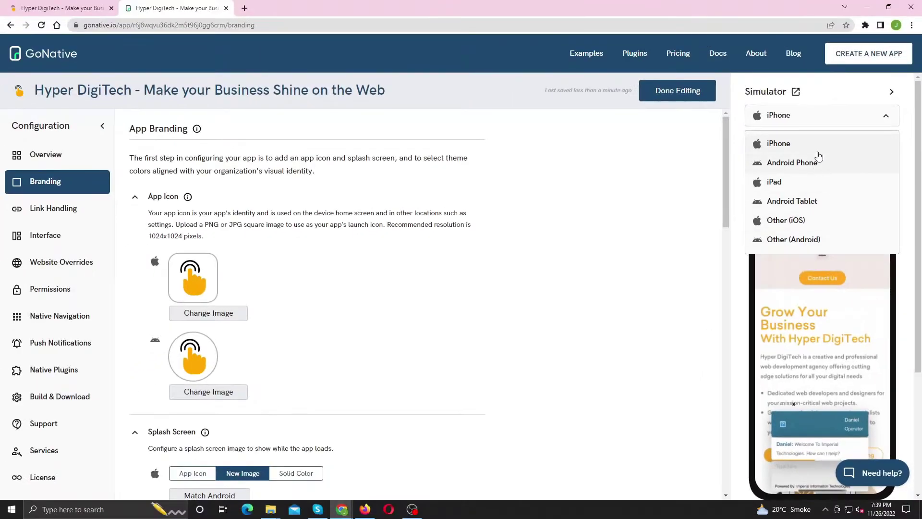
left_click(910, 235)
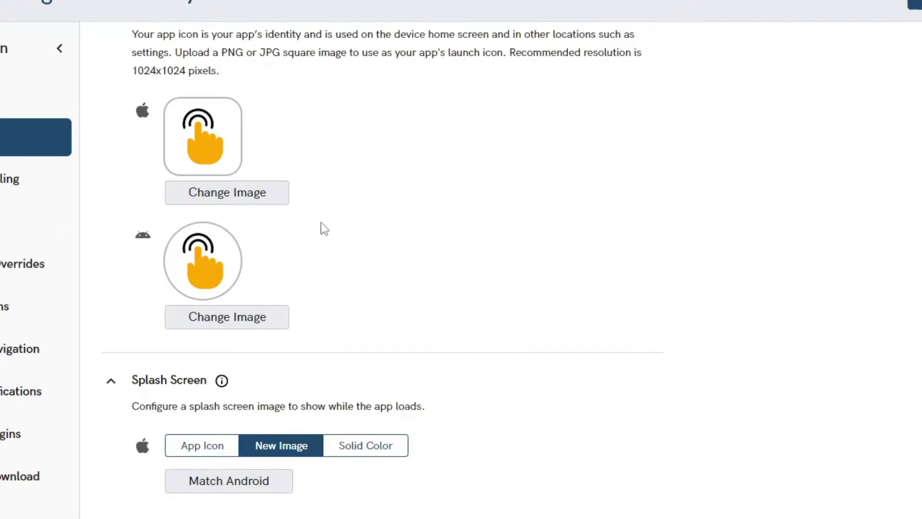
Step: Set the iOS splash screen to use the App Icon
scroll(552, 252, "down", 5)
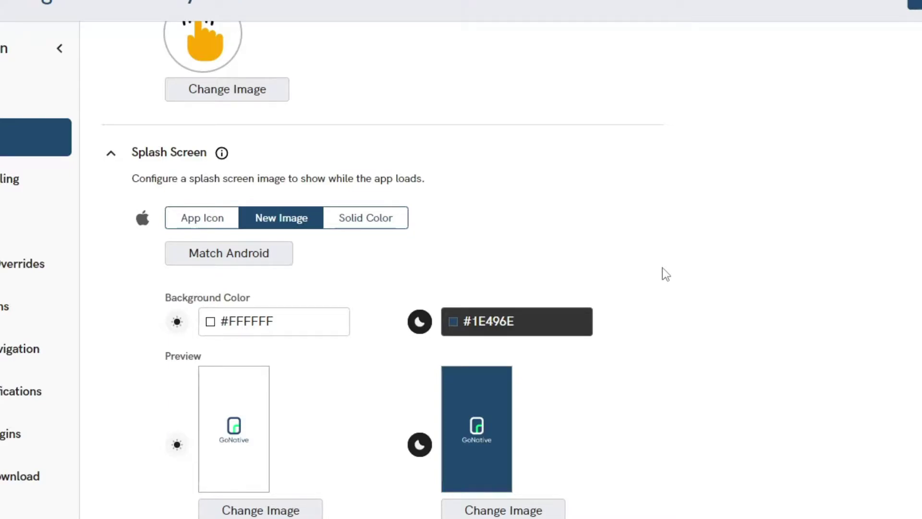
left_click(196, 218)
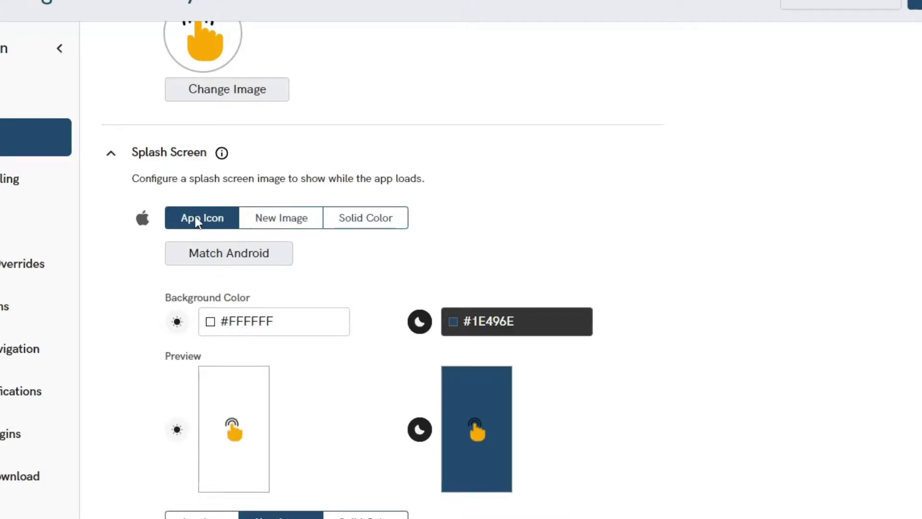
scroll(220, 261, "down", 3)
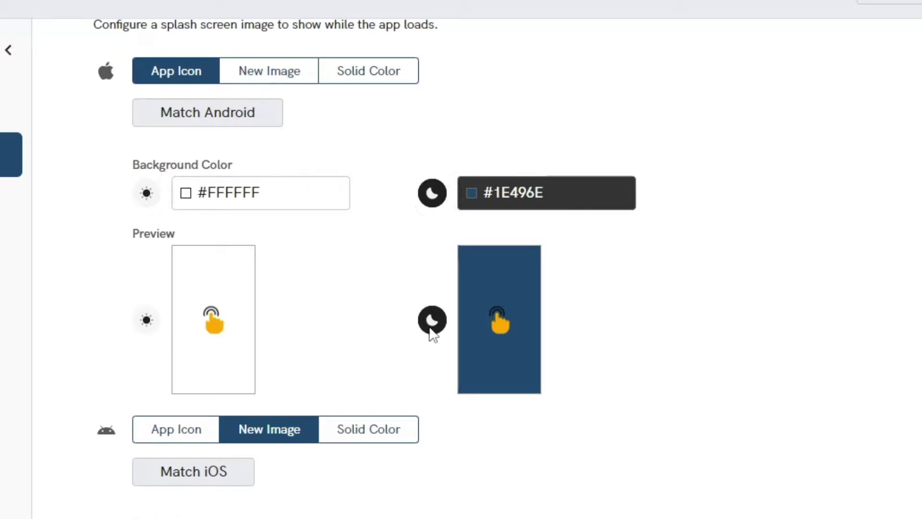
Step: Set the iOS splash screen's dark mode background colour to #292E32
left_click(186, 193)
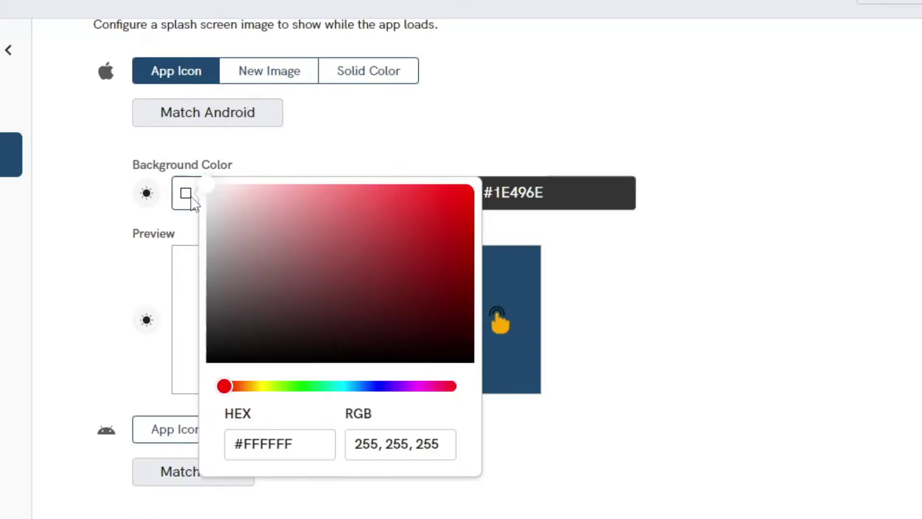
left_click(556, 164)
left_click(471, 193)
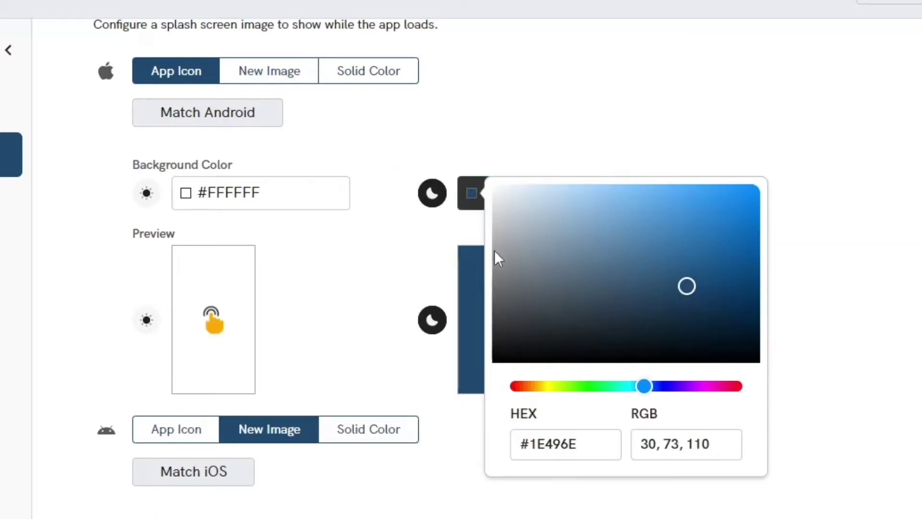
left_click(562, 333)
left_click_drag(552, 333, 542, 327)
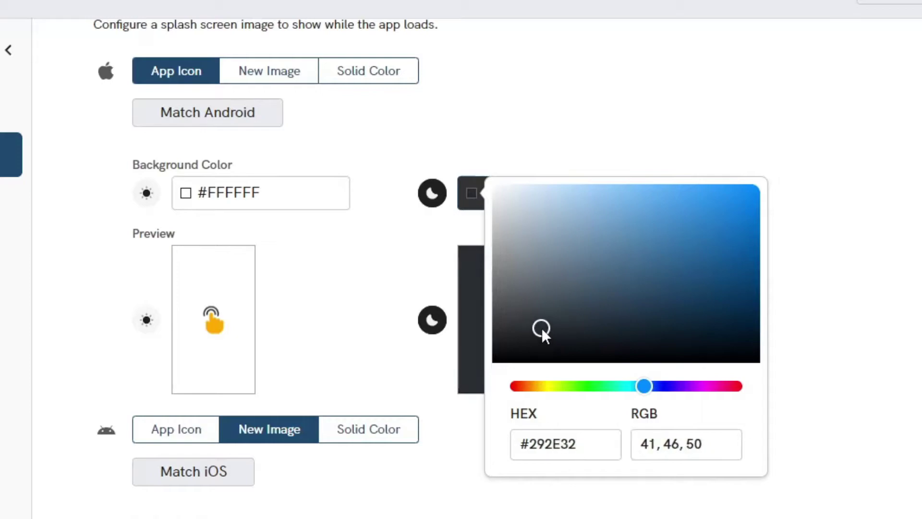
left_click(793, 306)
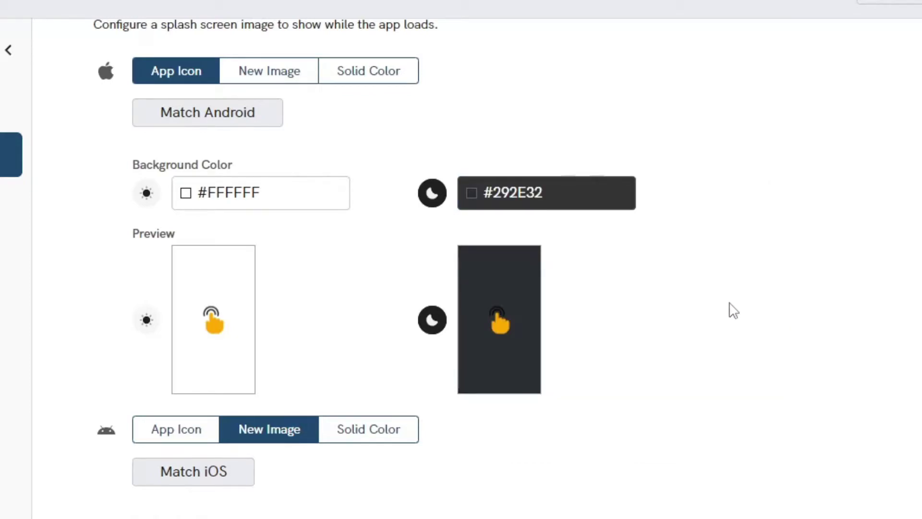
Step: Switch the iOS splash screen to New Image with SITE_IDENTITY_DARK for dark mode, and match the Android splash screen to iOS
left_click(281, 71)
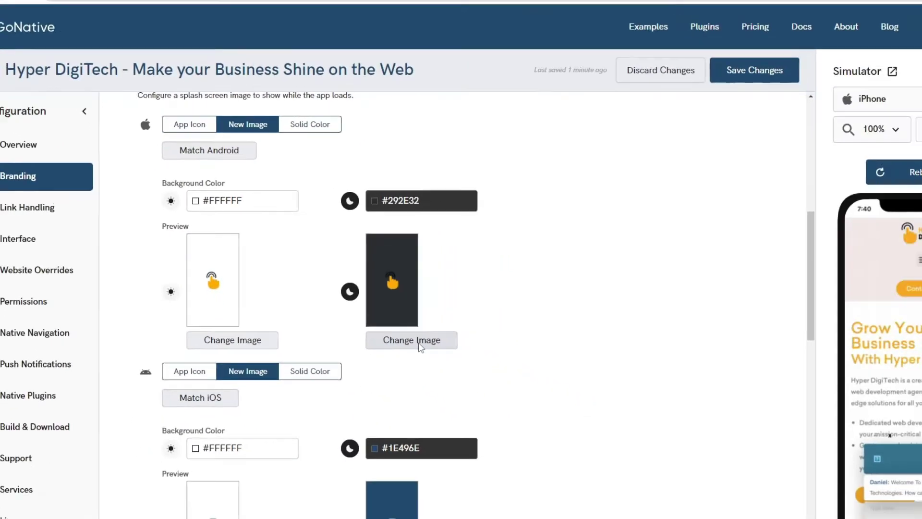
left_click(545, 428)
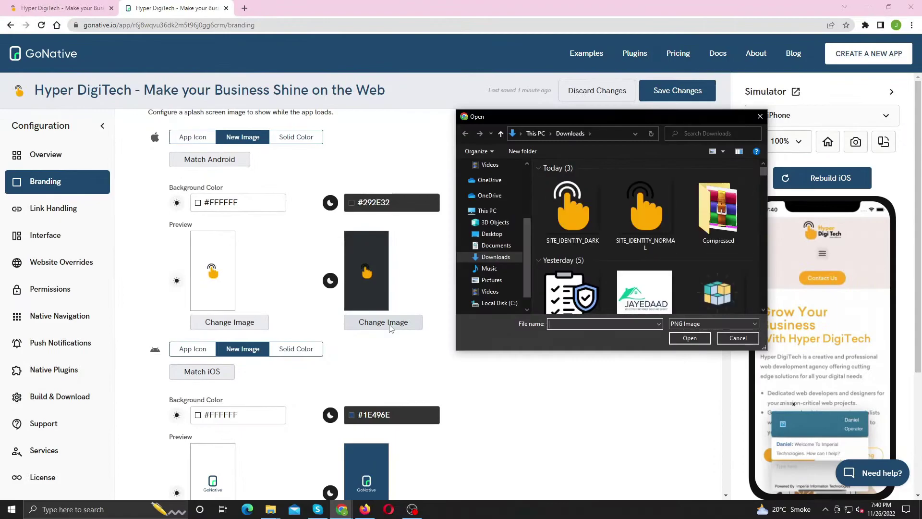
left_click(550, 215)
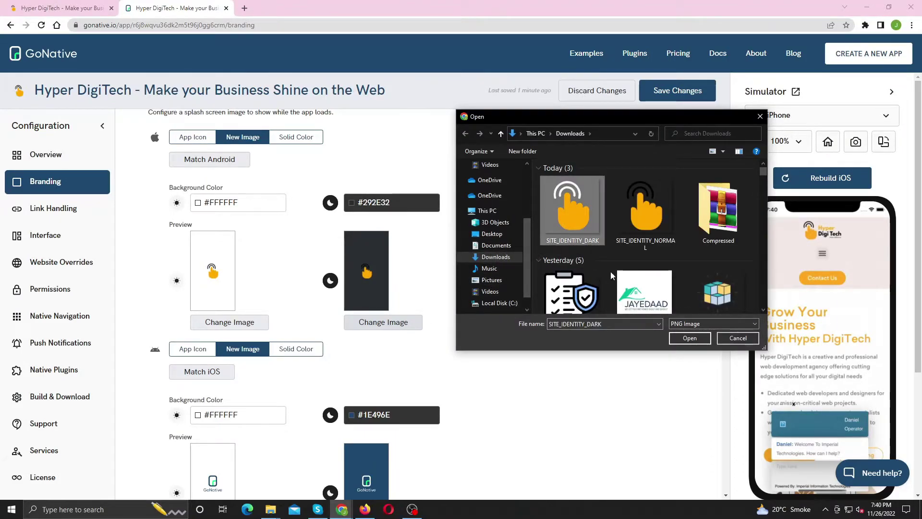
left_click(690, 338)
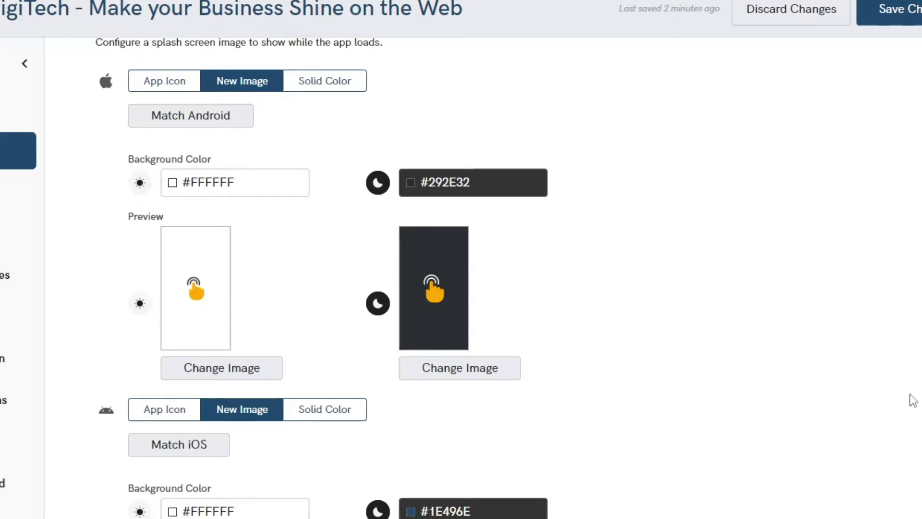
scroll(684, 332, "down", 4)
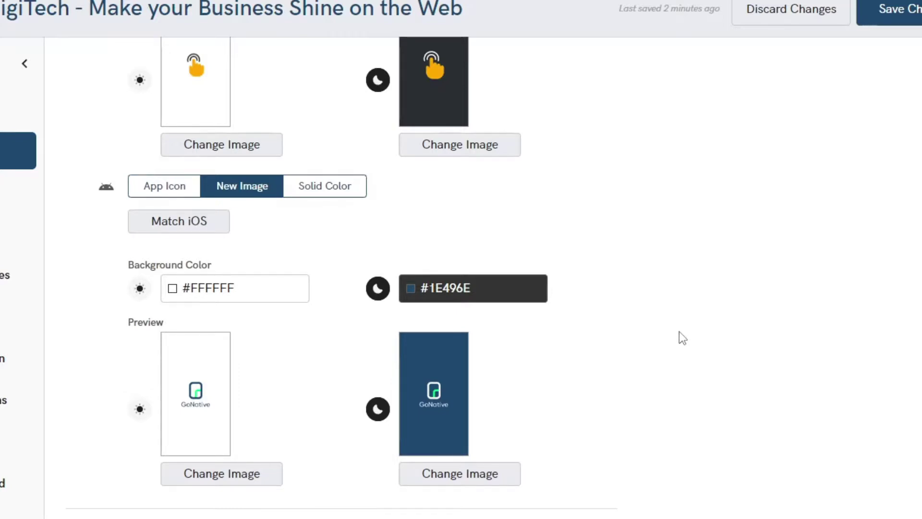
left_click(185, 226)
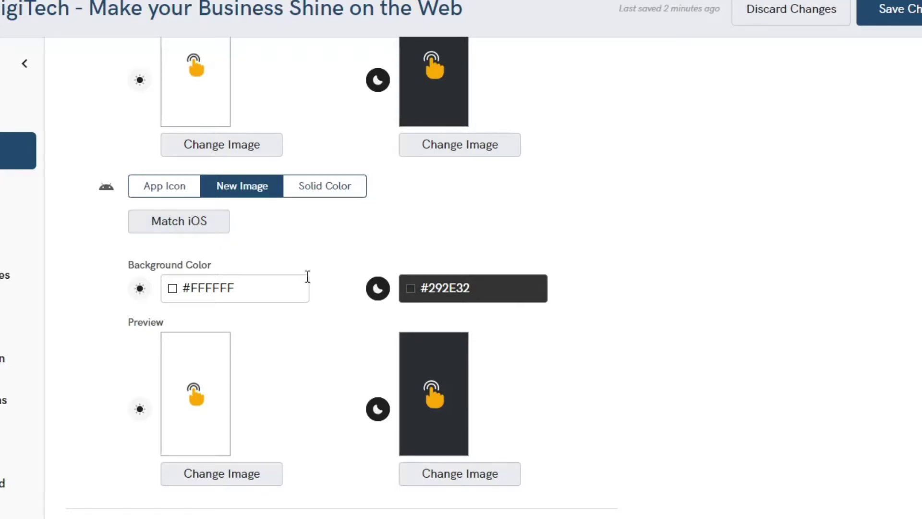
Step: Save the branding changes and rebuild the iOS app for the simulator
scroll(308, 280, "down", 6)
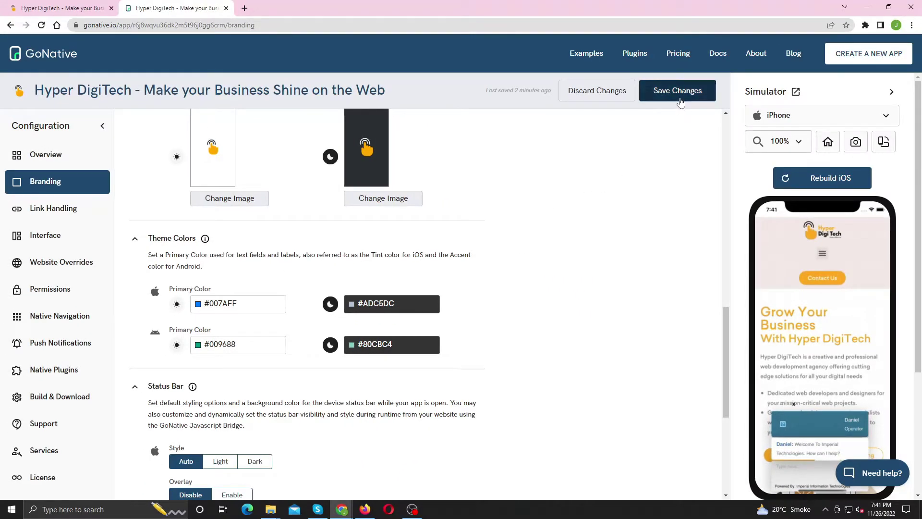
left_click(681, 101)
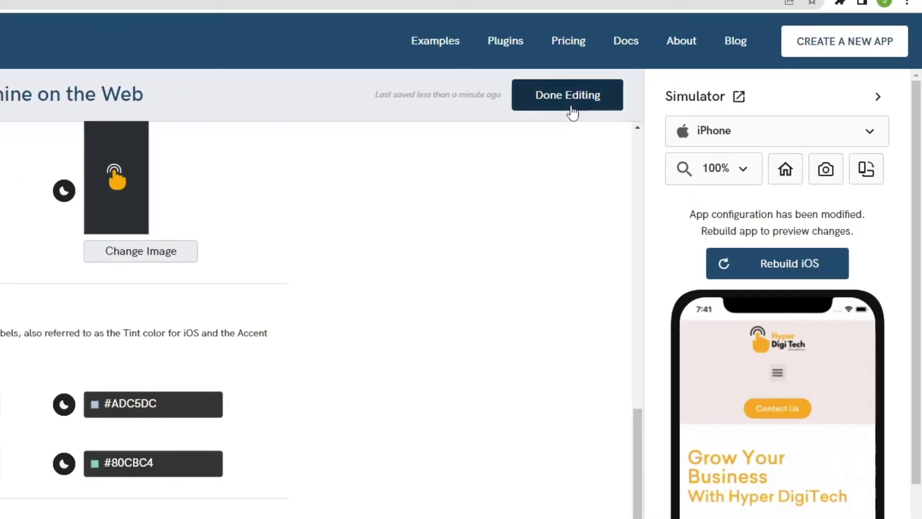
left_click(572, 110)
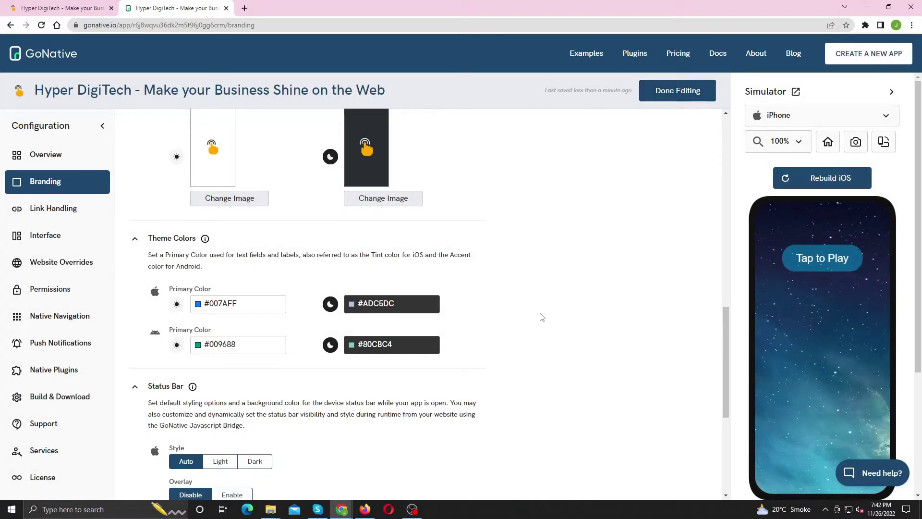
Step: Review the remaining Status Bar branding options and open the app's Interface settings
scroll(542, 317, "down", 5)
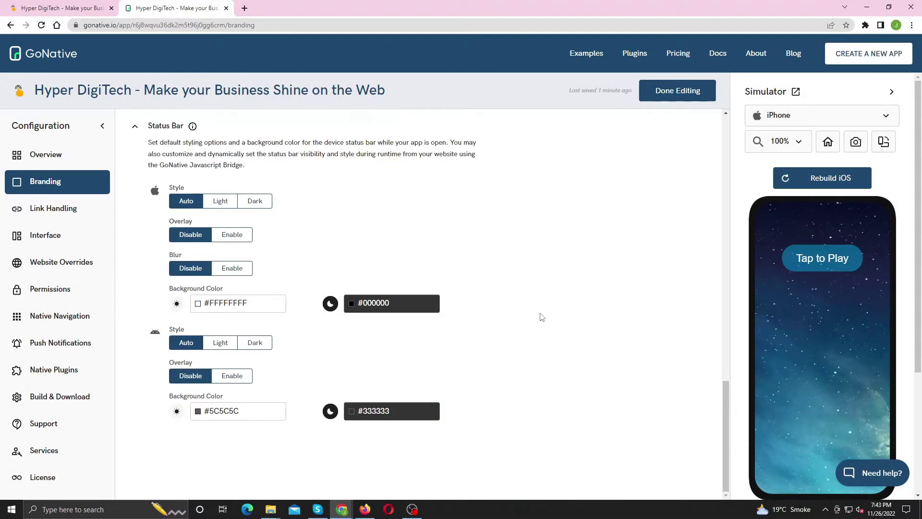
left_click(76, 239)
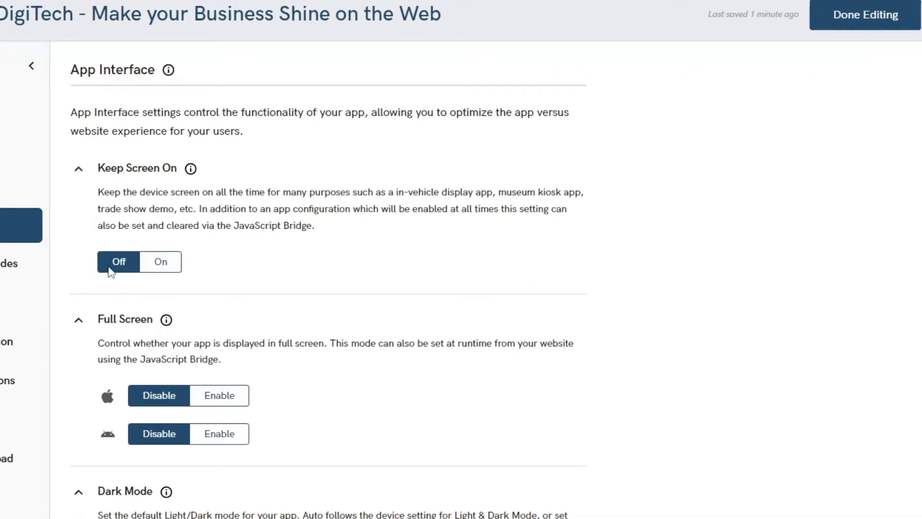
Step: Enable Full Screen mode for both the iOS and Android apps
scroll(381, 307, "down", 4)
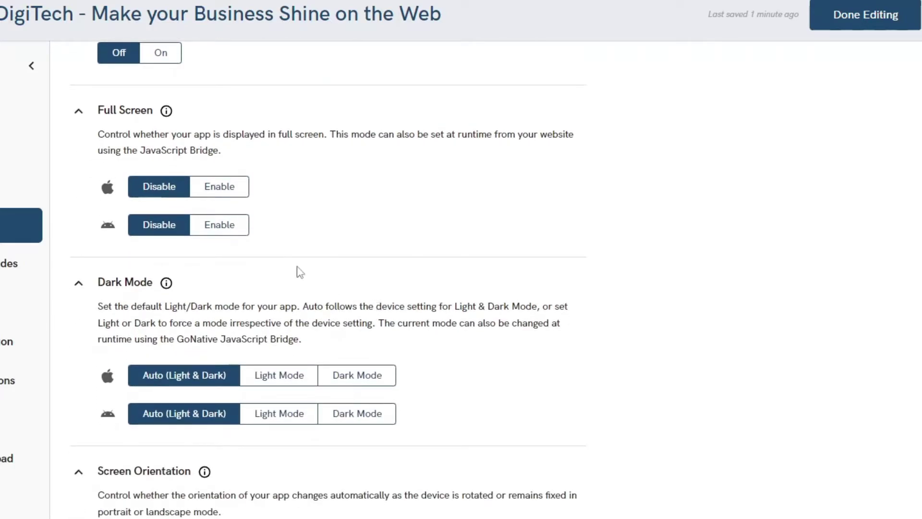
left_click(225, 194)
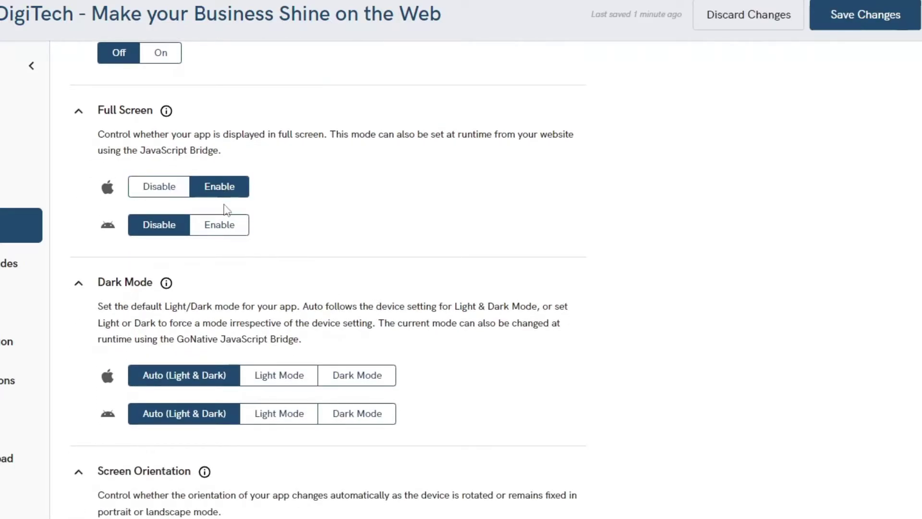
left_click(226, 234)
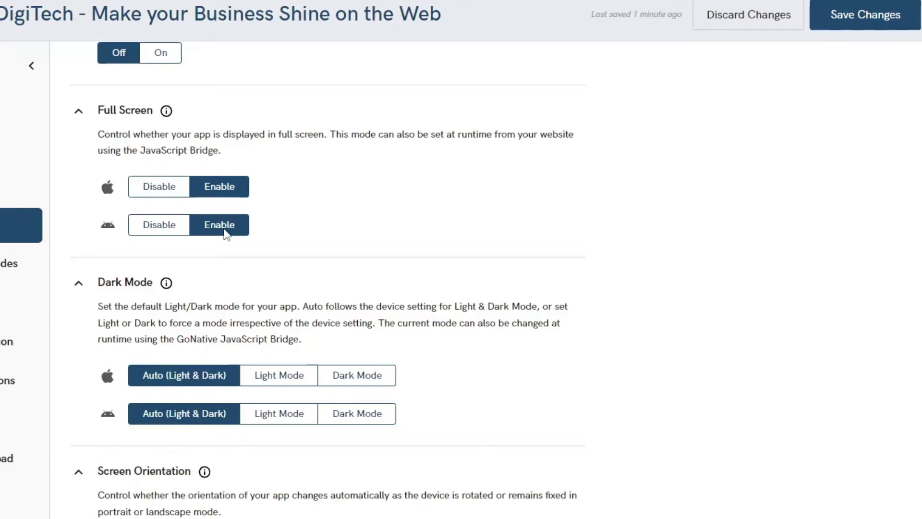
Step: Turn on Pull-to-Refresh for Android and switch on Swipe Gestures in the interface settings
scroll(428, 300, "down", 1)
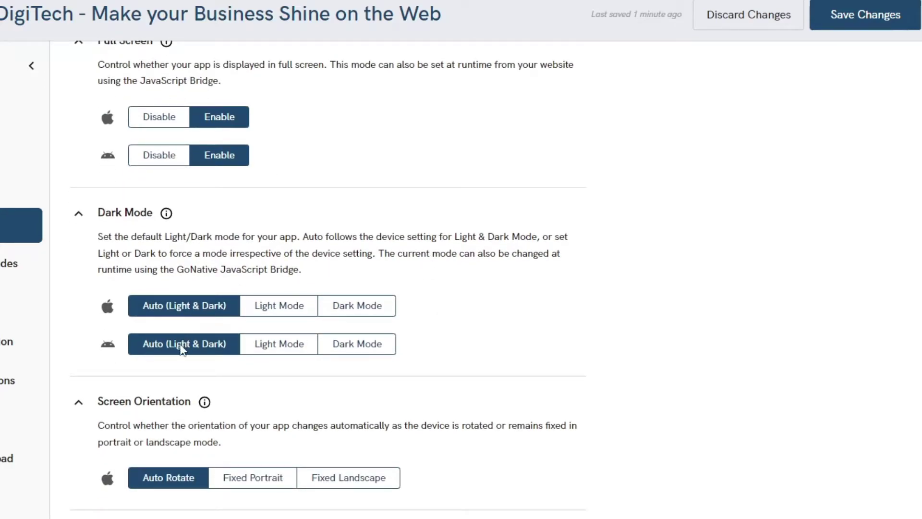
scroll(500, 385, "down", 5)
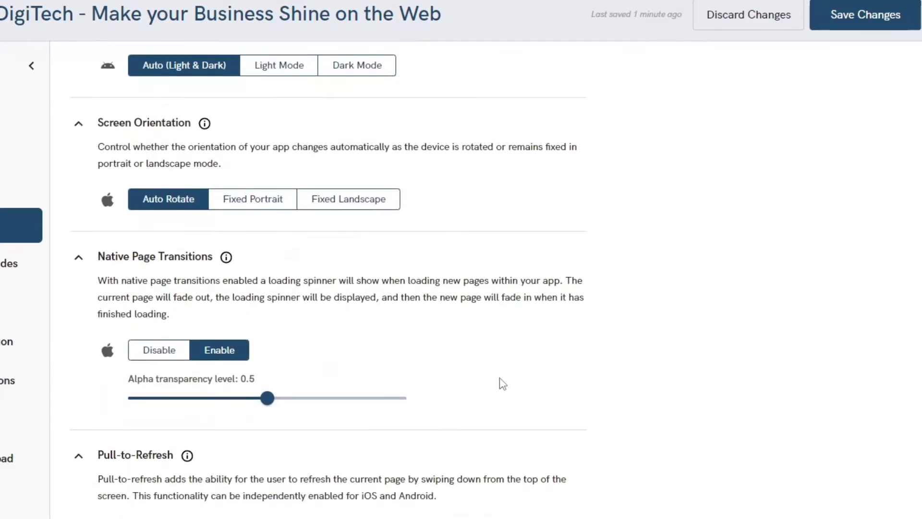
scroll(502, 383, "up", 1)
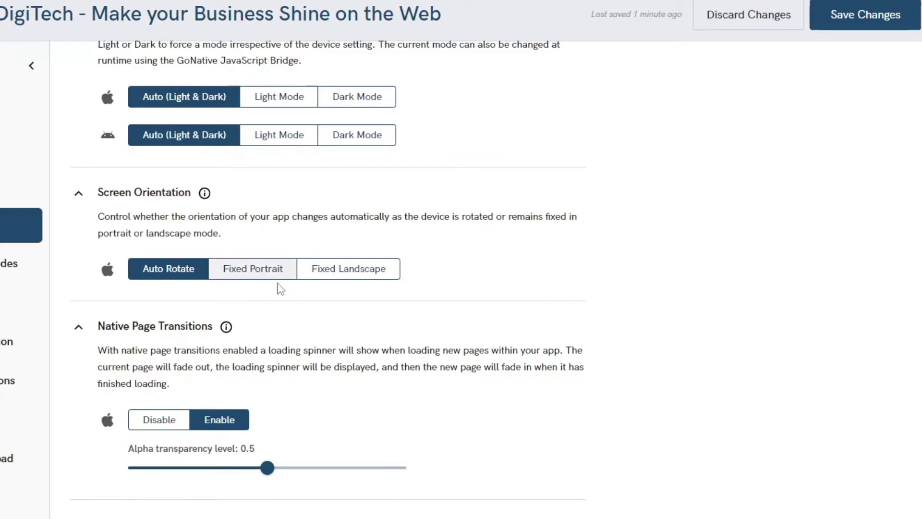
scroll(472, 317, "down", 3)
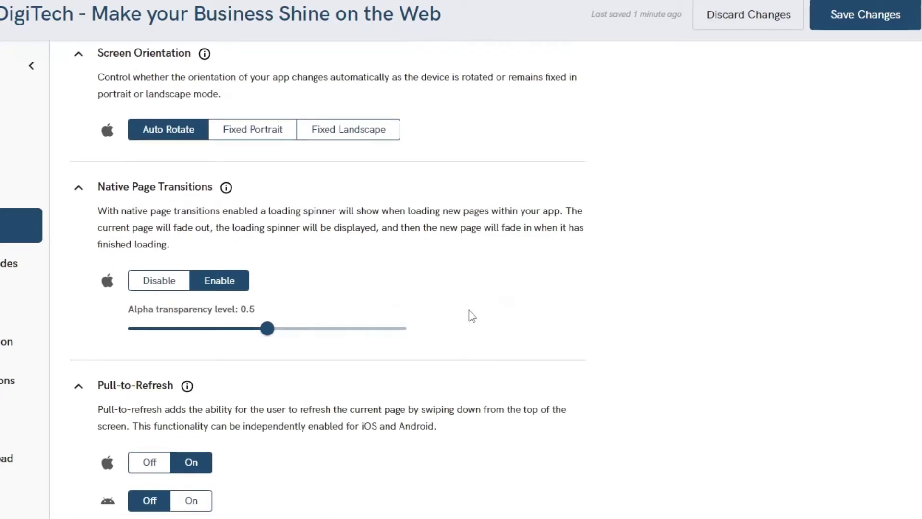
scroll(442, 308, "down", 4)
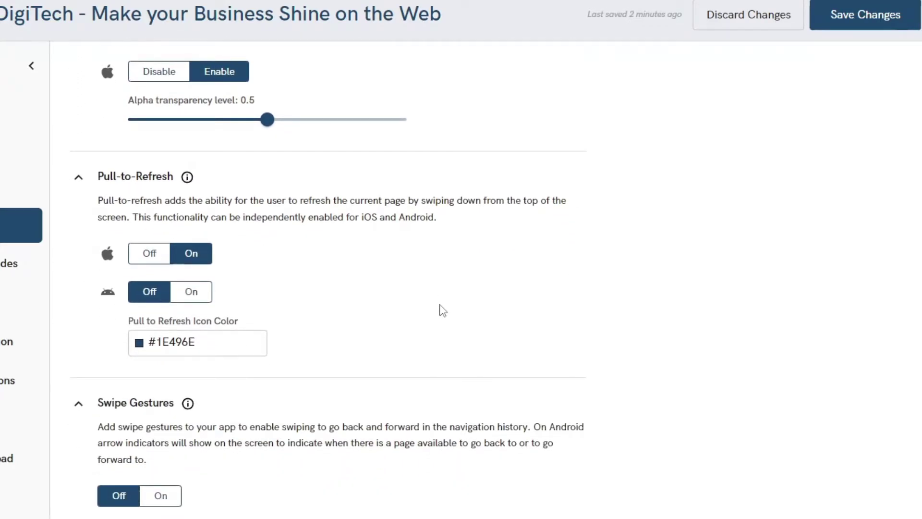
left_click(189, 292)
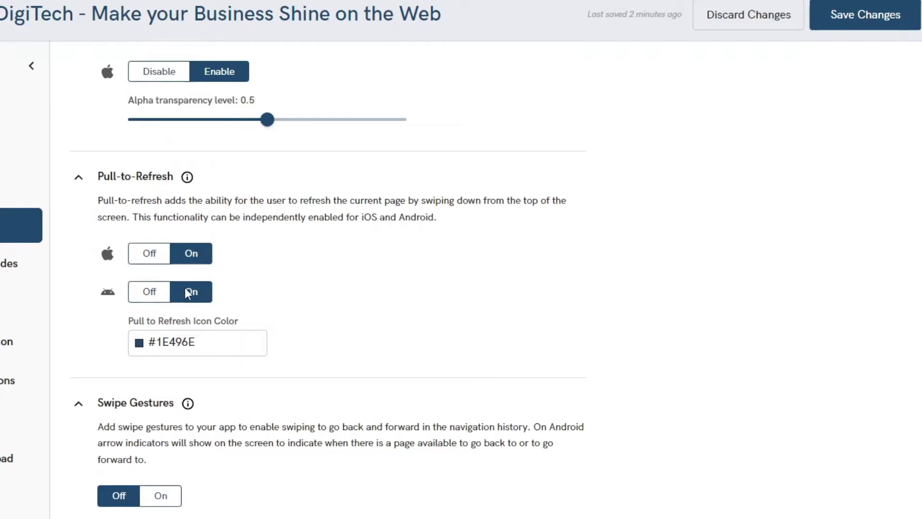
scroll(383, 328, "down", 4)
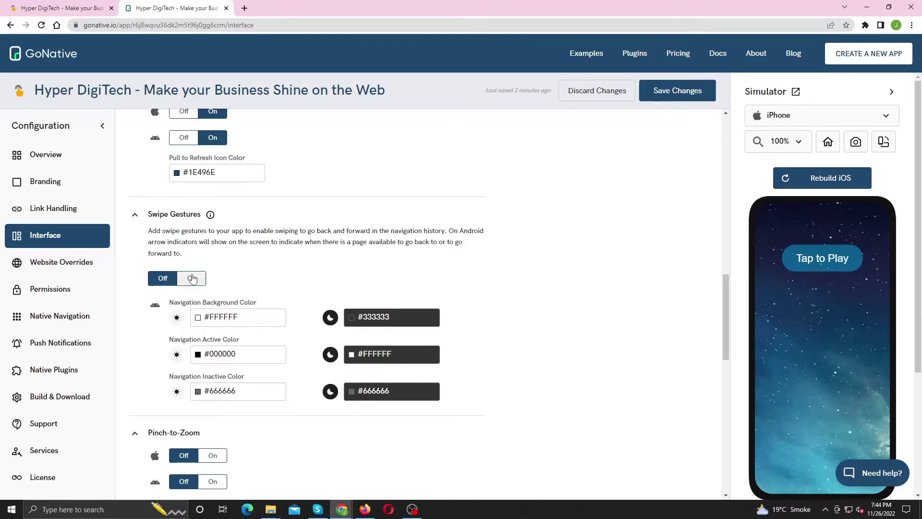
left_click(192, 279)
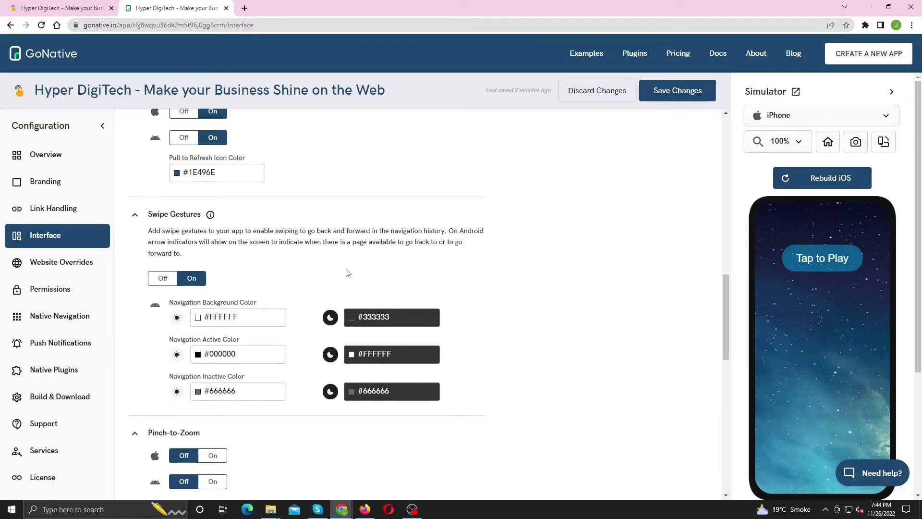
Step: Review the remaining interface settings, from Pinch-to-Zoom and Font Scaling down to Viewport Width and Offline Page
scroll(347, 273, "down", 4)
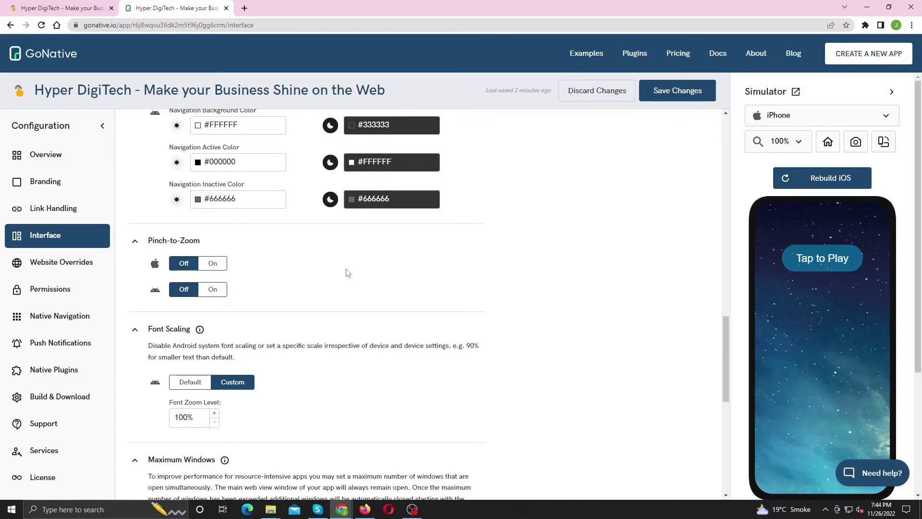
scroll(349, 273, "down", 7)
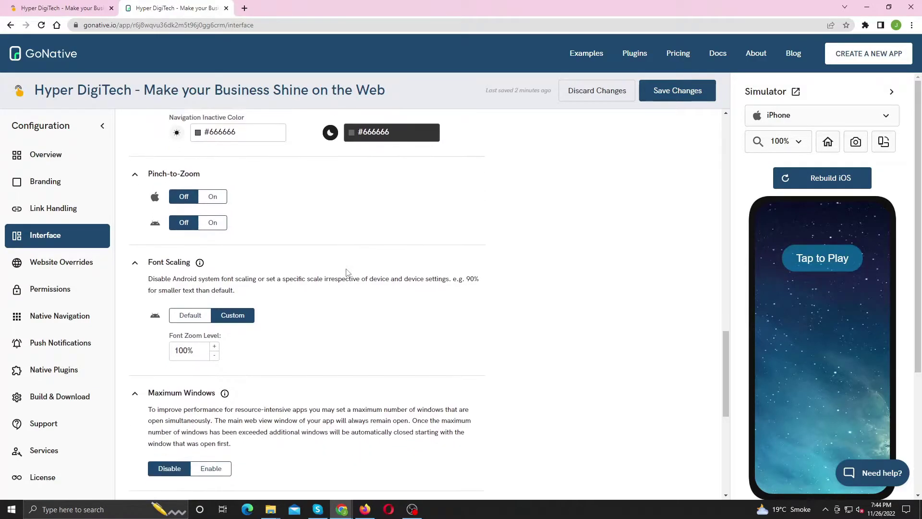
scroll(348, 273, "down", 2)
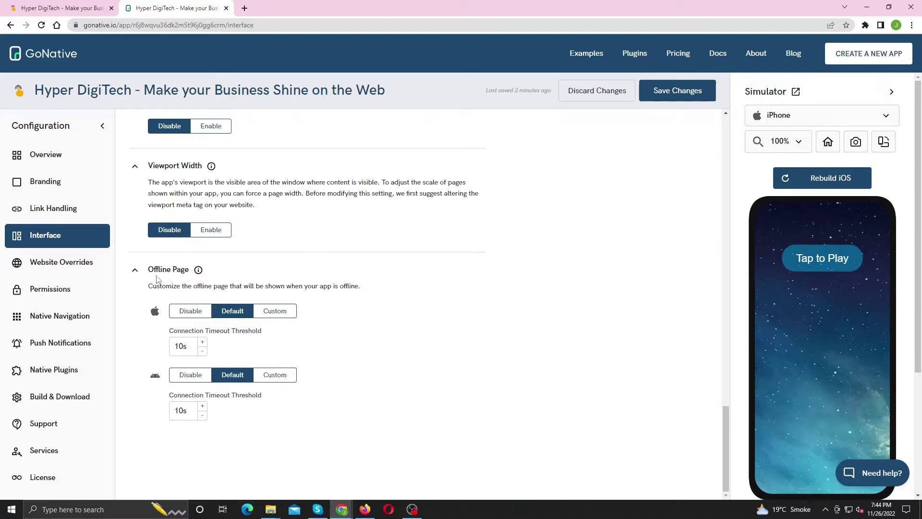
Step: Examine the Website Overrides settings for user agent, custom headers, custom CSS and custom JavaScript
left_click(58, 264)
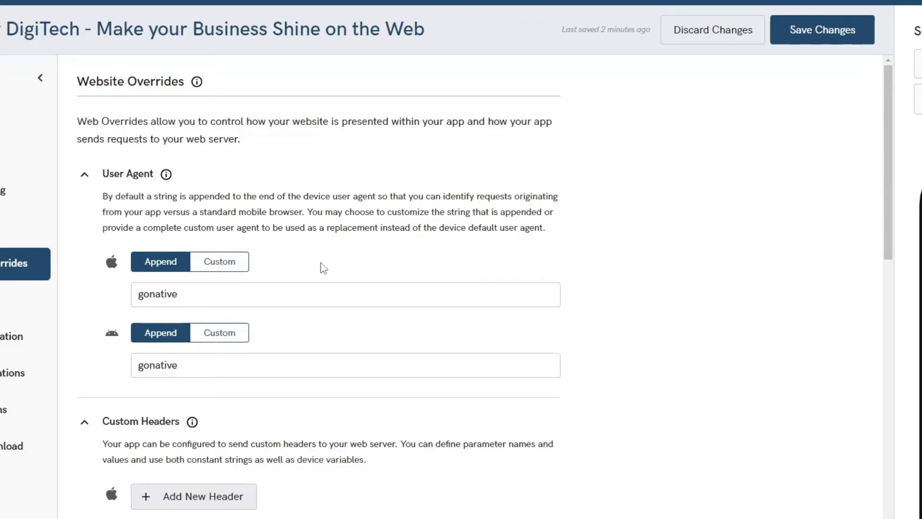
scroll(324, 268, "down", 7)
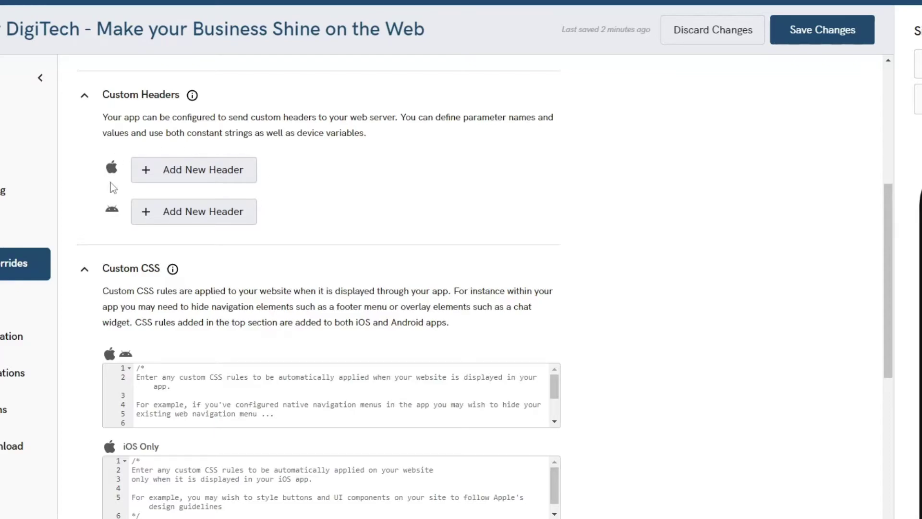
scroll(329, 197, "down", 3)
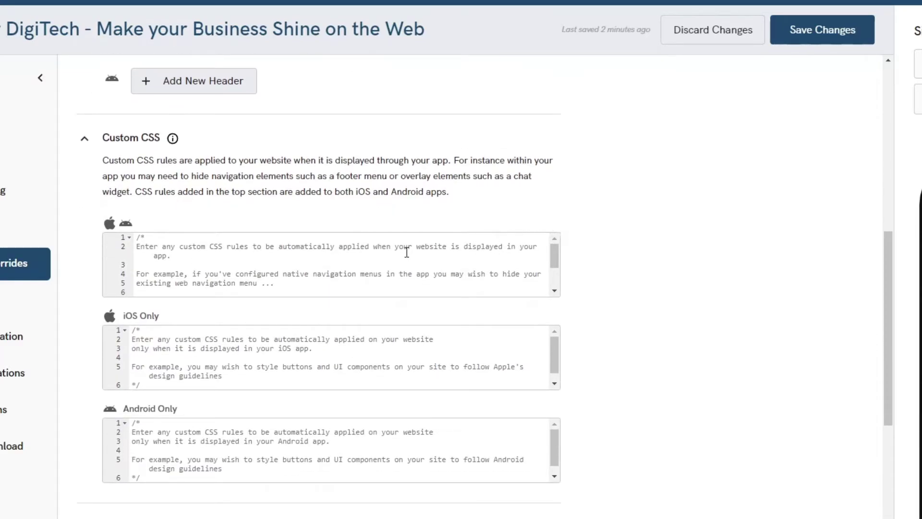
left_click(341, 255)
scroll(341, 256, "down", 4)
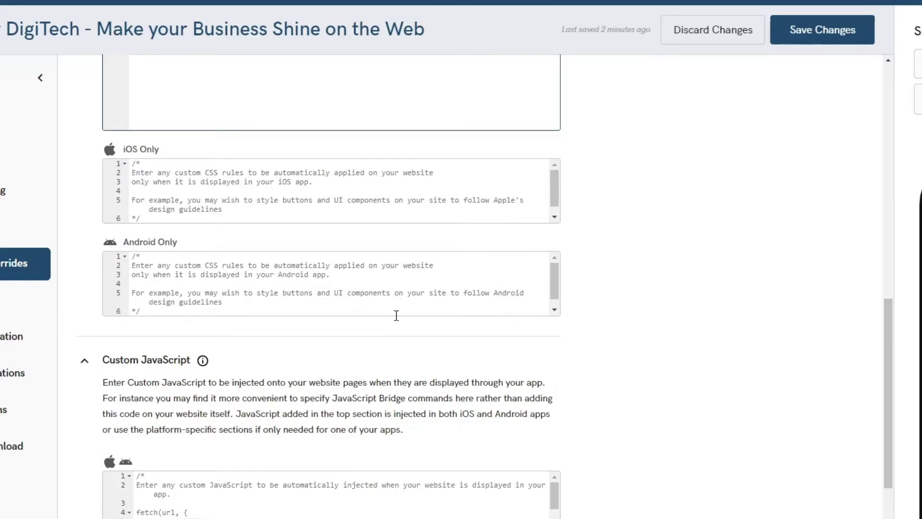
left_click(435, 331)
scroll(435, 331, "down", 3)
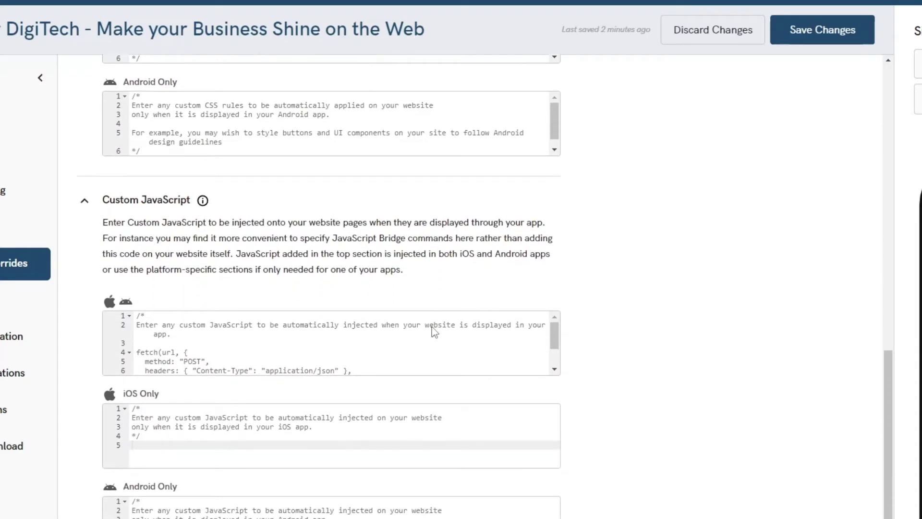
left_click(268, 320)
scroll(266, 332, "down", 1)
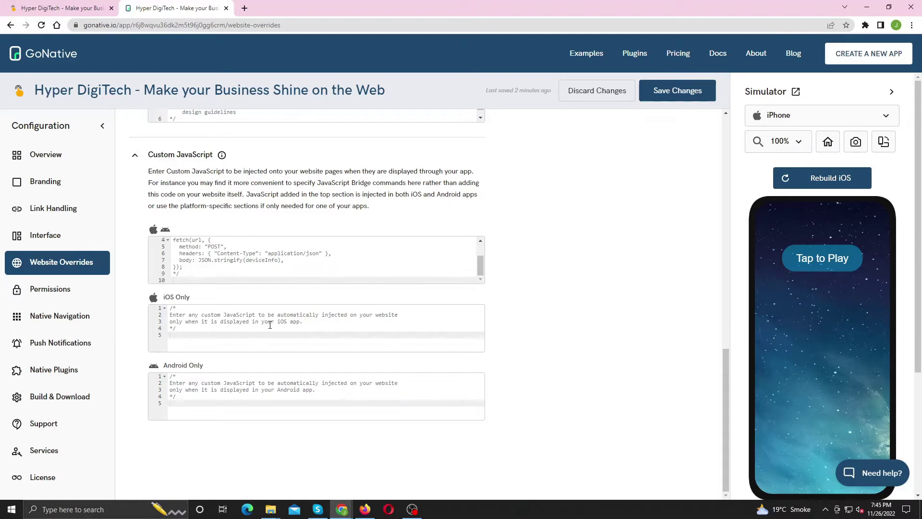
Step: Review the App Permissions settings, including tracking transparency, location, WebRTC, downloads directory and background audio
left_click(67, 290)
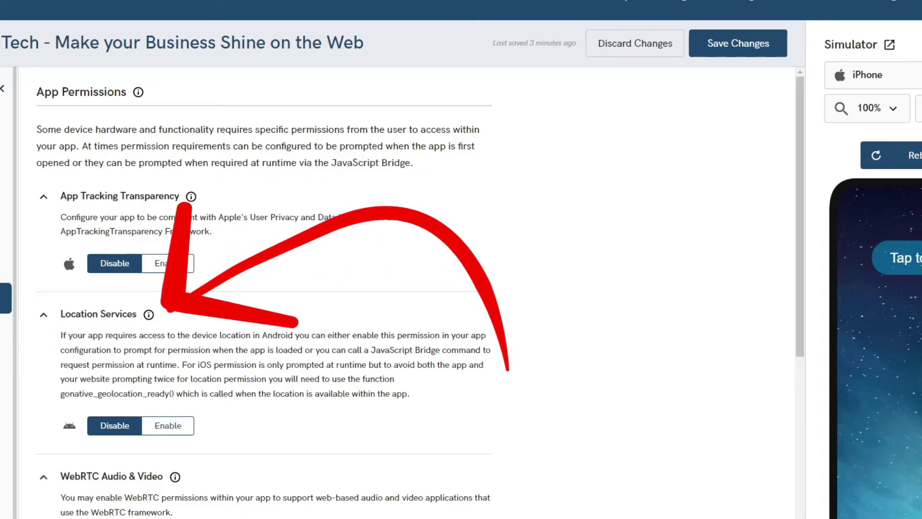
scroll(324, 313, "down", 5)
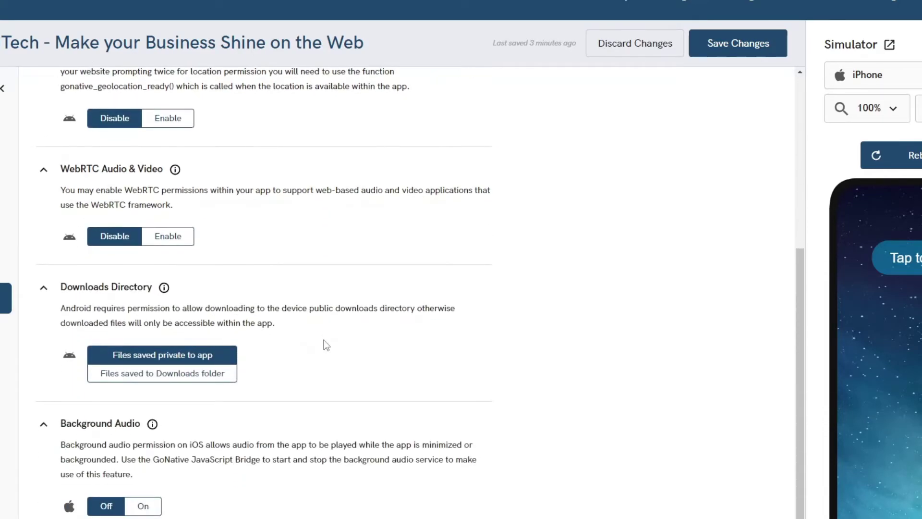
scroll(326, 344, "down", 1)
scroll(324, 340, "up", 6)
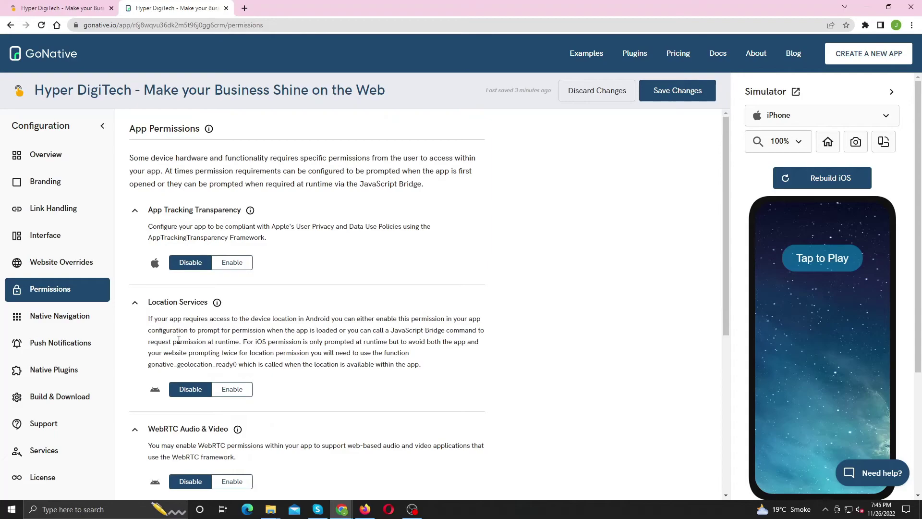
Step: Try enabling OneSignal in the Push Notifications settings, and set it back to Disable
left_click(64, 348)
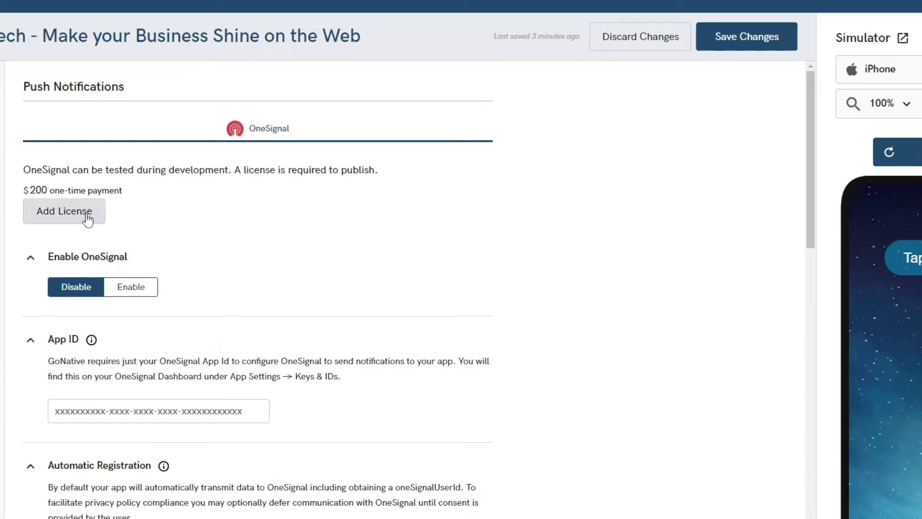
left_click(157, 406)
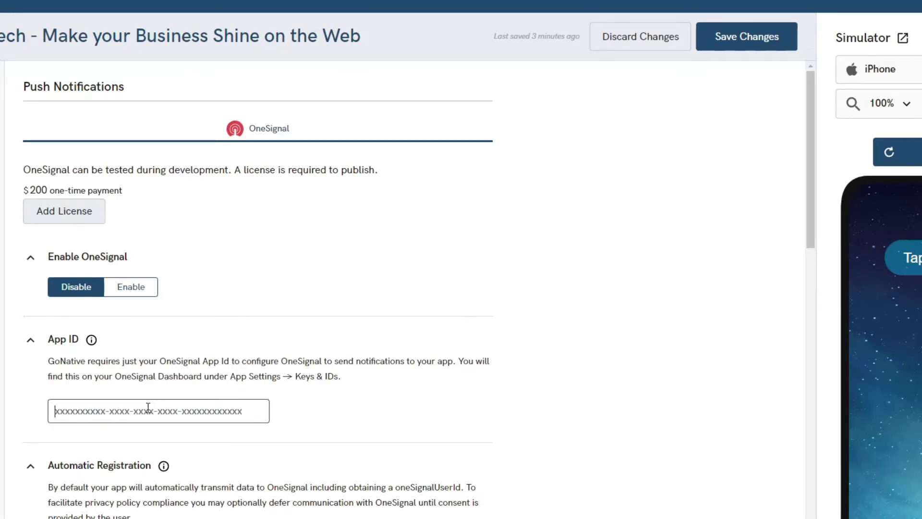
left_click(132, 292)
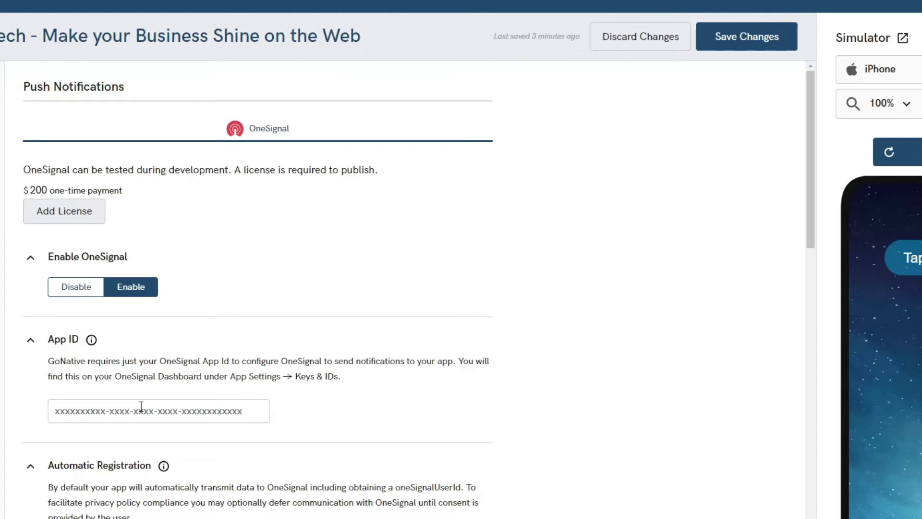
left_click(91, 292)
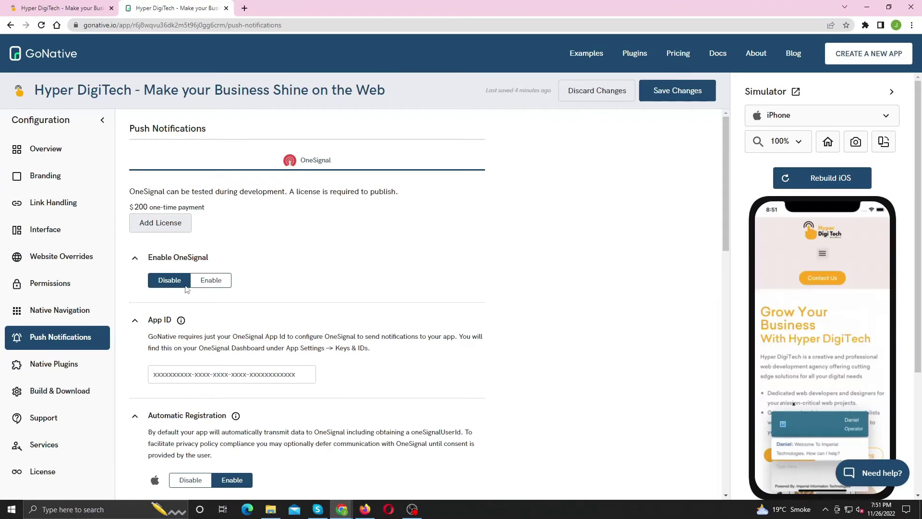
Step: Save the configuration changes, rebuild the iOS app and start it in the iPhone simulator
left_click(681, 91)
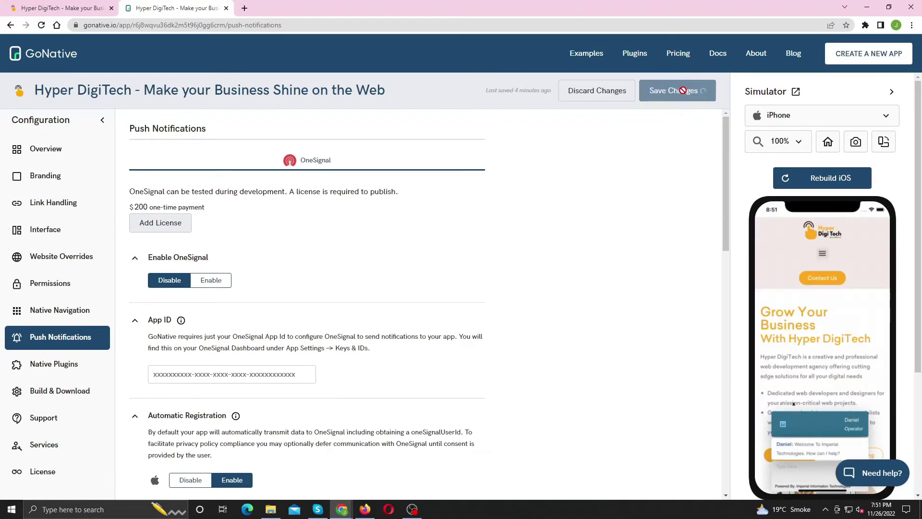
left_click(820, 179)
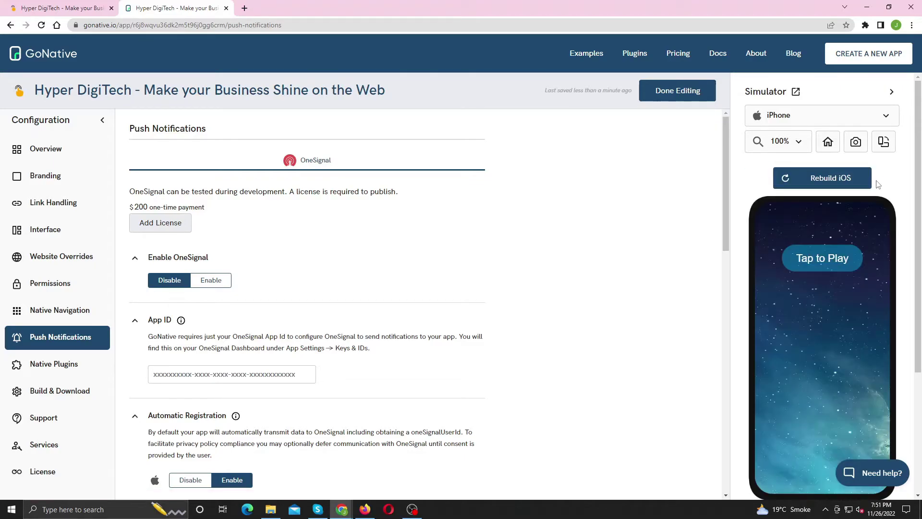
left_click(835, 254)
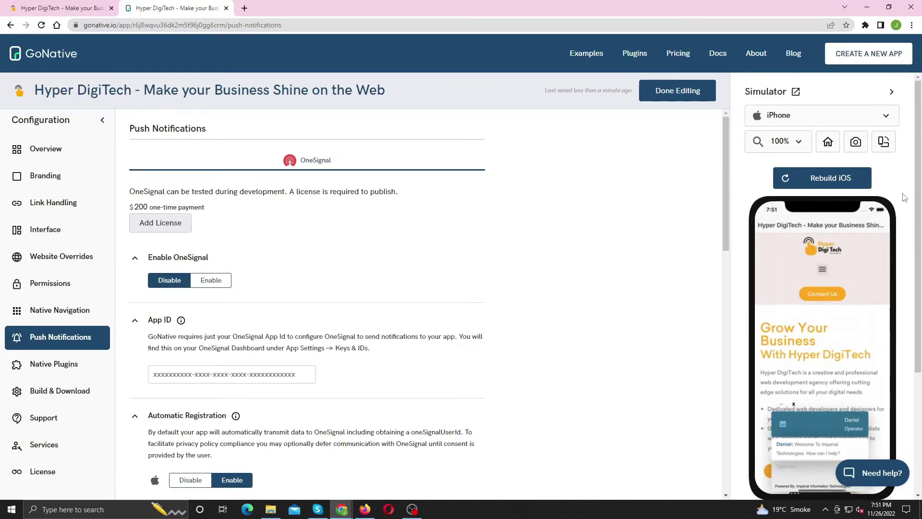
Step: Browse the available native plugins for the app
left_click(62, 366)
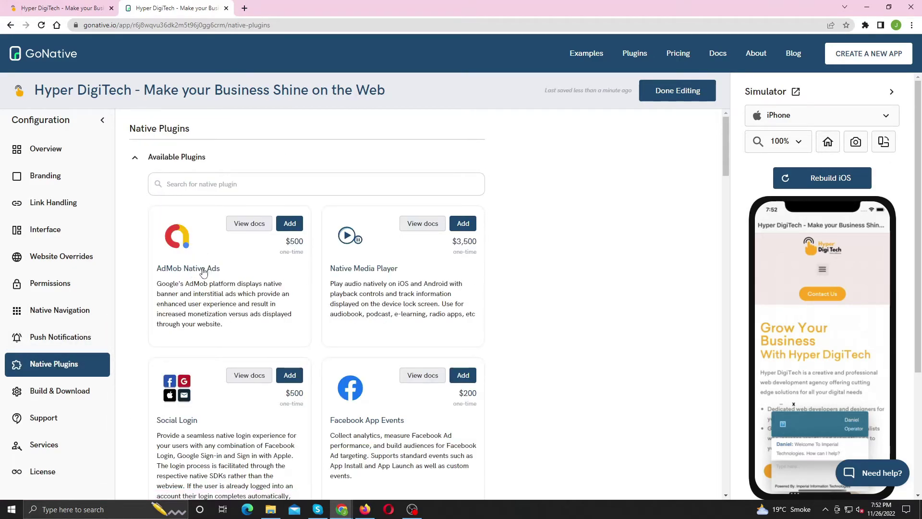
scroll(375, 278, "down", 3)
scroll(377, 288, "down", 3)
scroll(375, 296, "up", 6)
Step: Finish editing, open the iOS app download settings and build all iOS and Android files for download
left_click(673, 91)
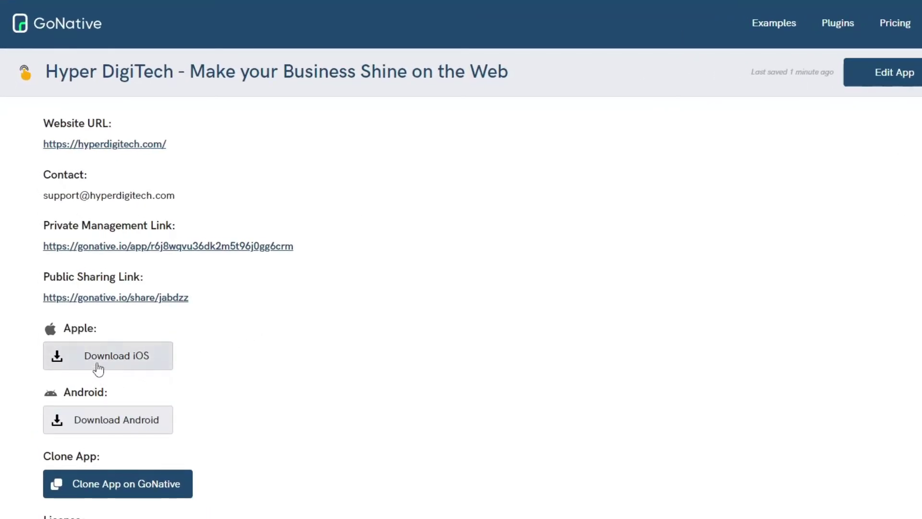
left_click(127, 366)
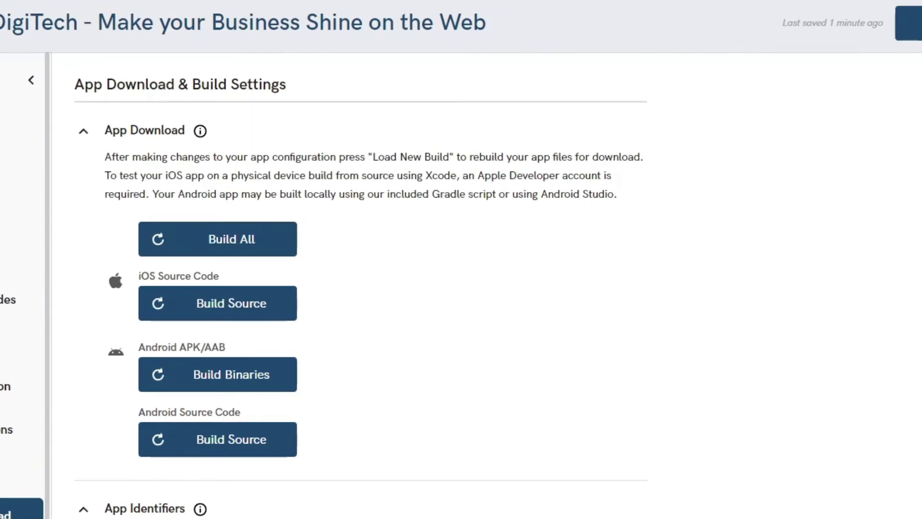
left_click(217, 238)
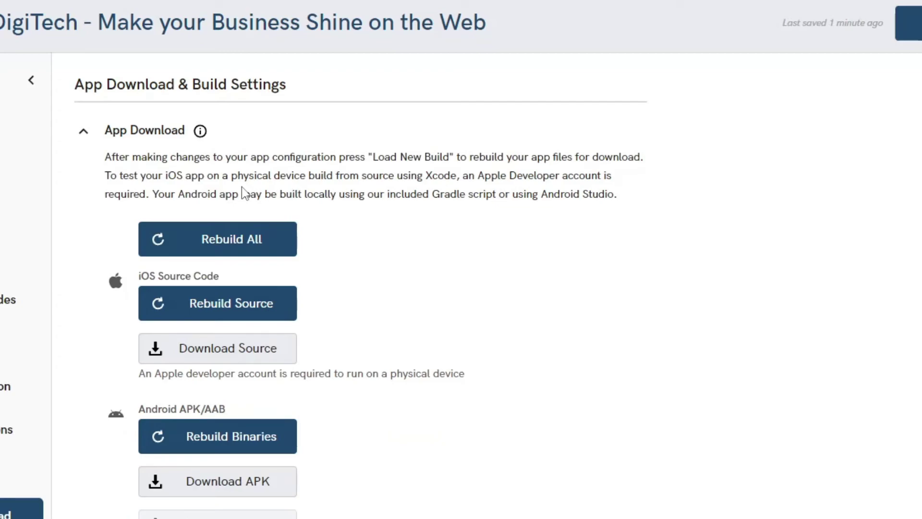
scroll(300, 317, "down", 2)
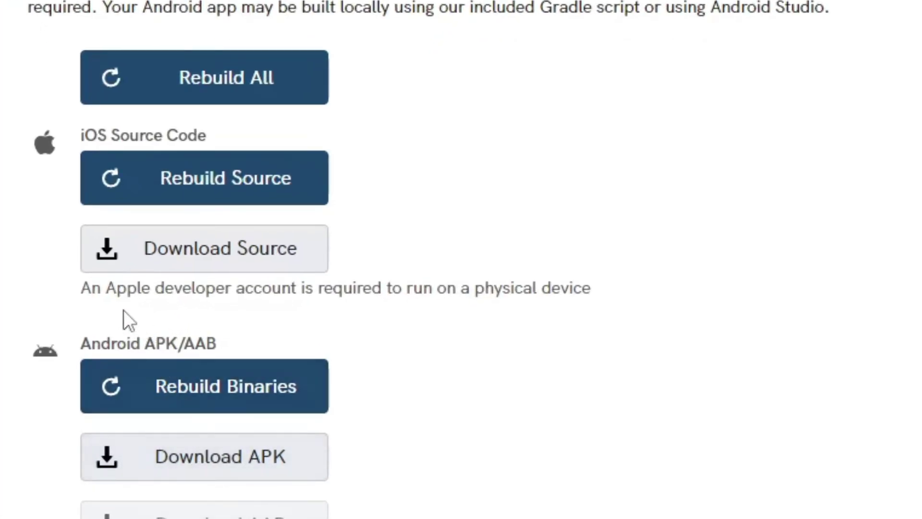
Step: Try downloading the iOS source code archive ios_source.tar.gz, and cancel the download
left_click_drag(103, 288, 604, 286)
left_click(477, 292)
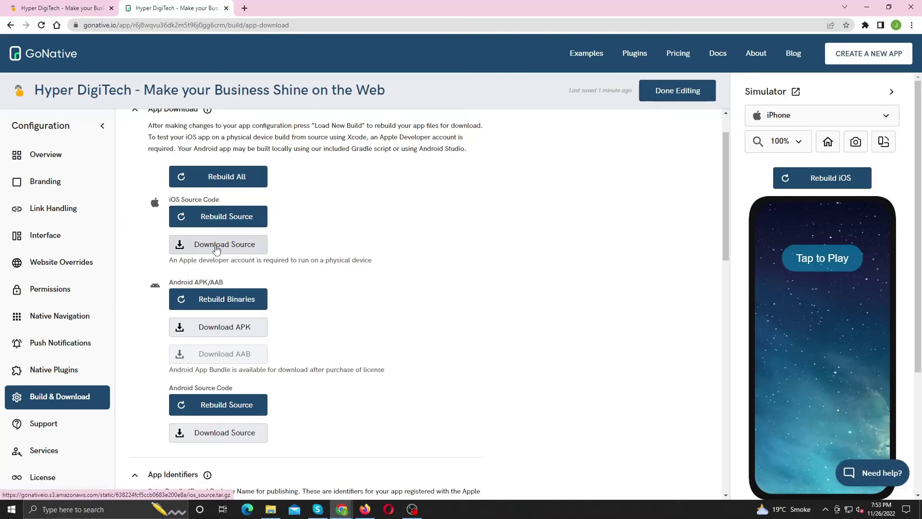
left_click(195, 259)
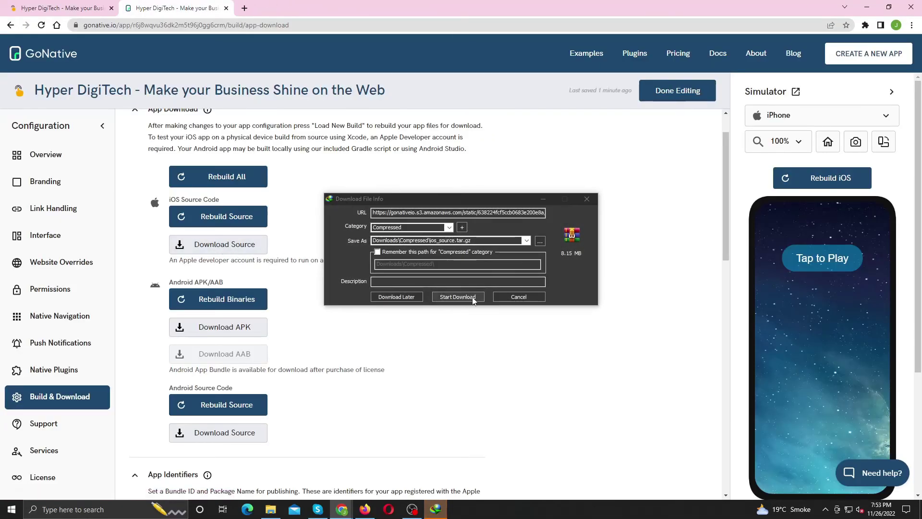
left_click(585, 201)
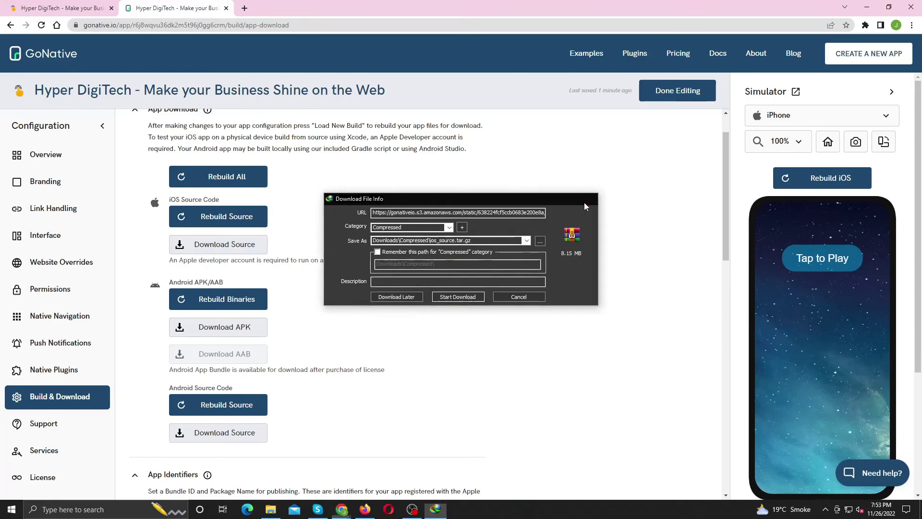
left_click(500, 296)
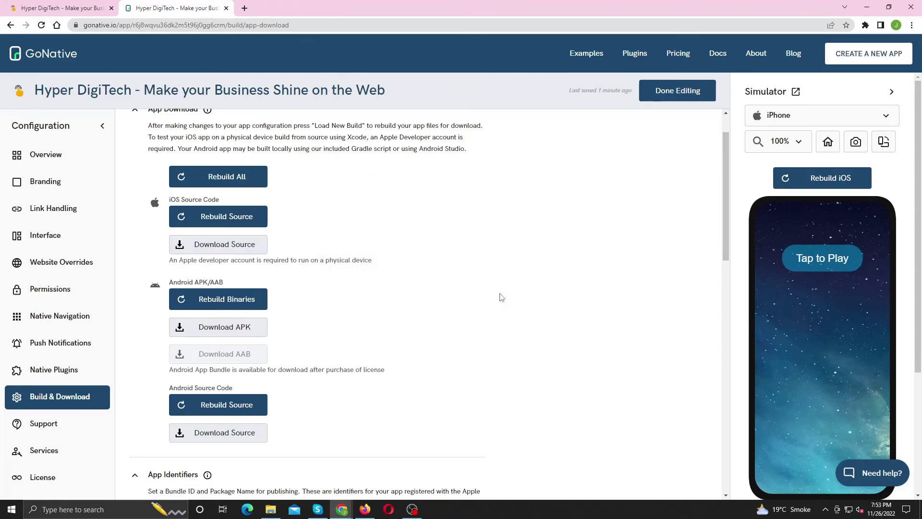
Step: Switch to the desktop and open the ios folder in File Explorer to view the iOS source files
left_click(920, 509)
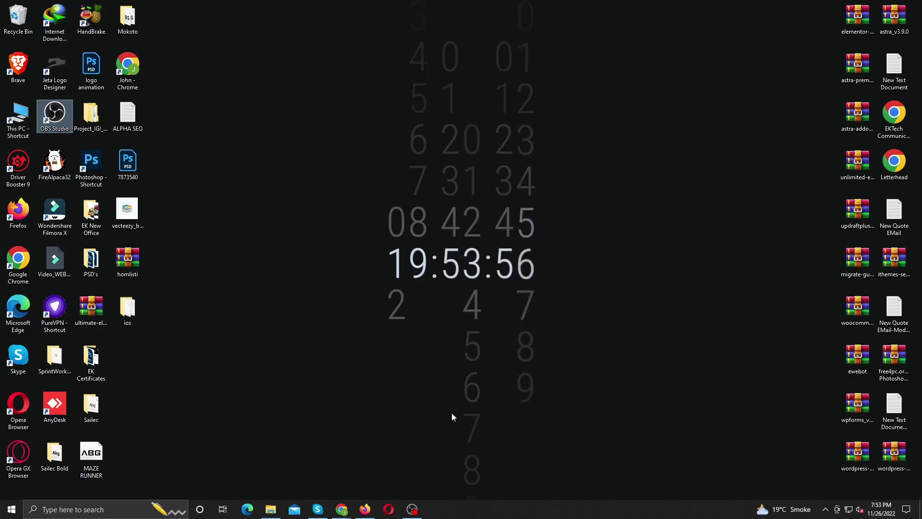
double_click(127, 309)
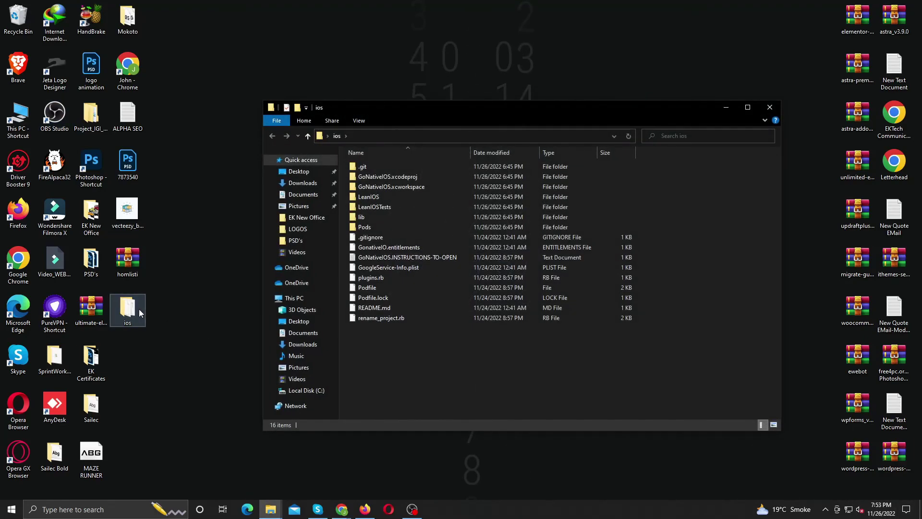
left_click_drag(537, 114, 478, 108)
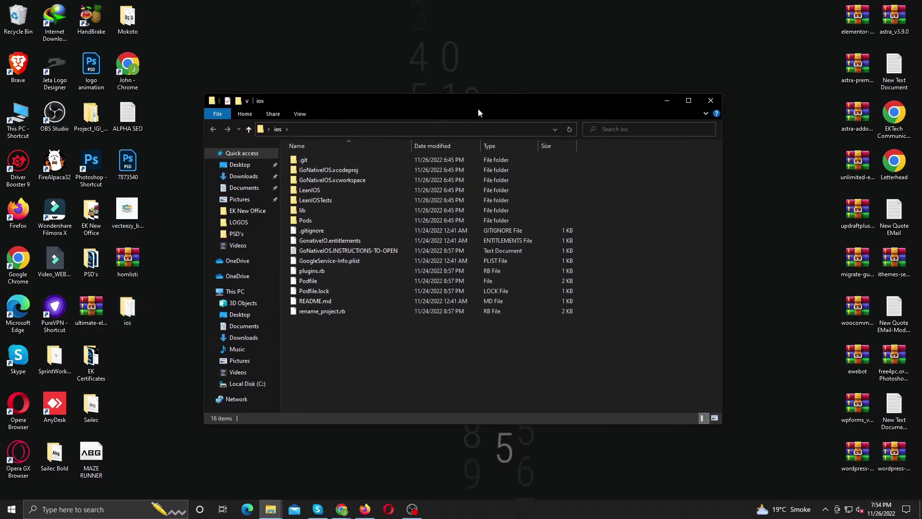